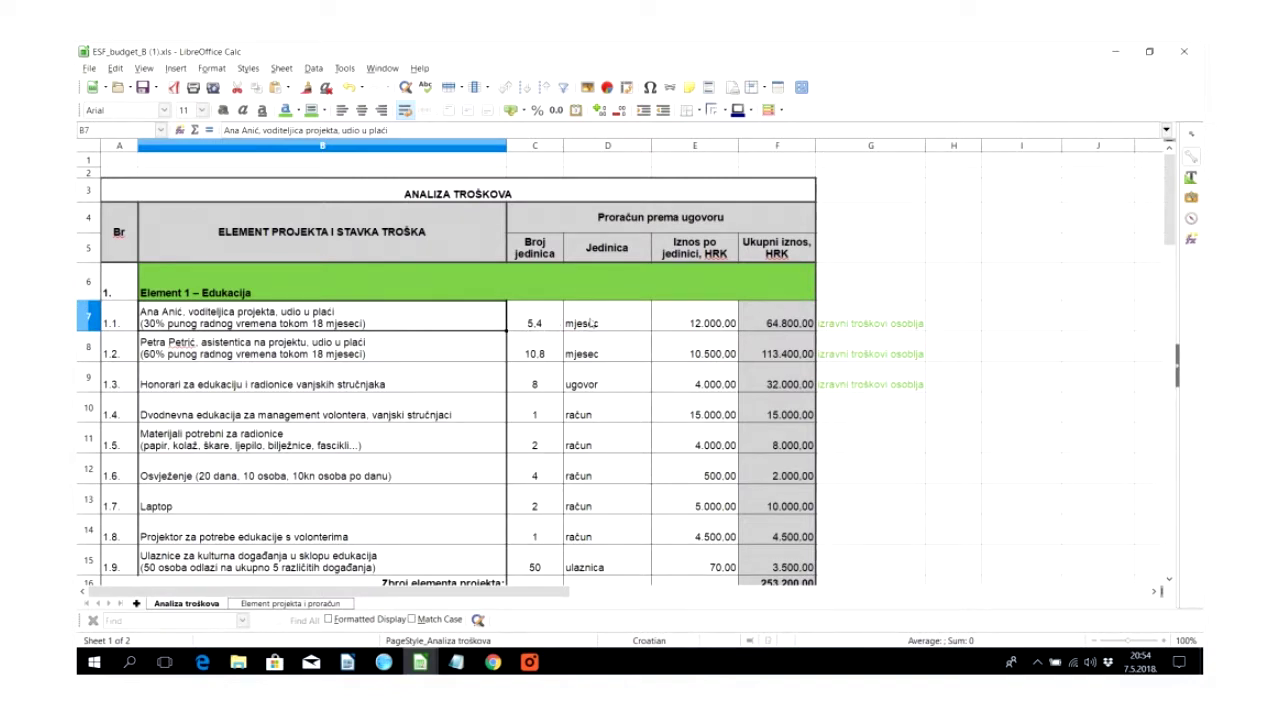
Step: Inspect the unit amount of item 1.1 under Element 1 – Edukacija and the formula behind its total in F7
{"action": "left_click", "coordinate": [679, 323]}
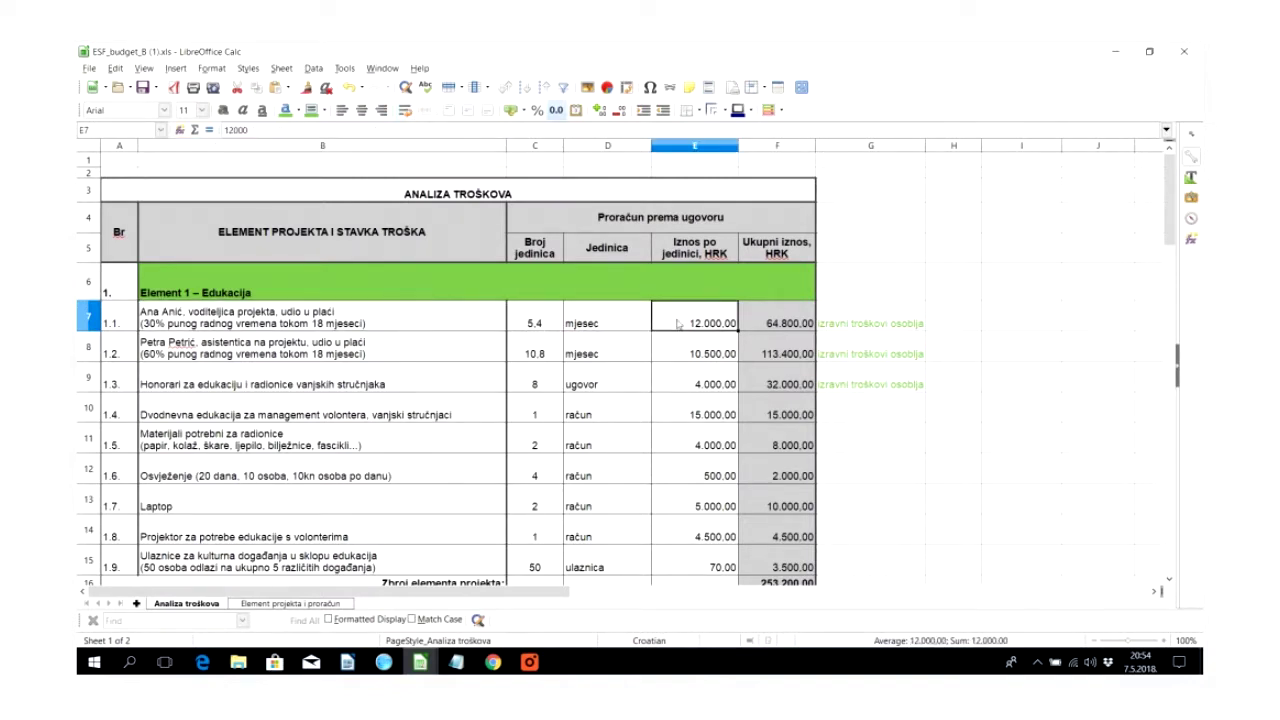
{"action": "left_click", "coordinate": [785, 318]}
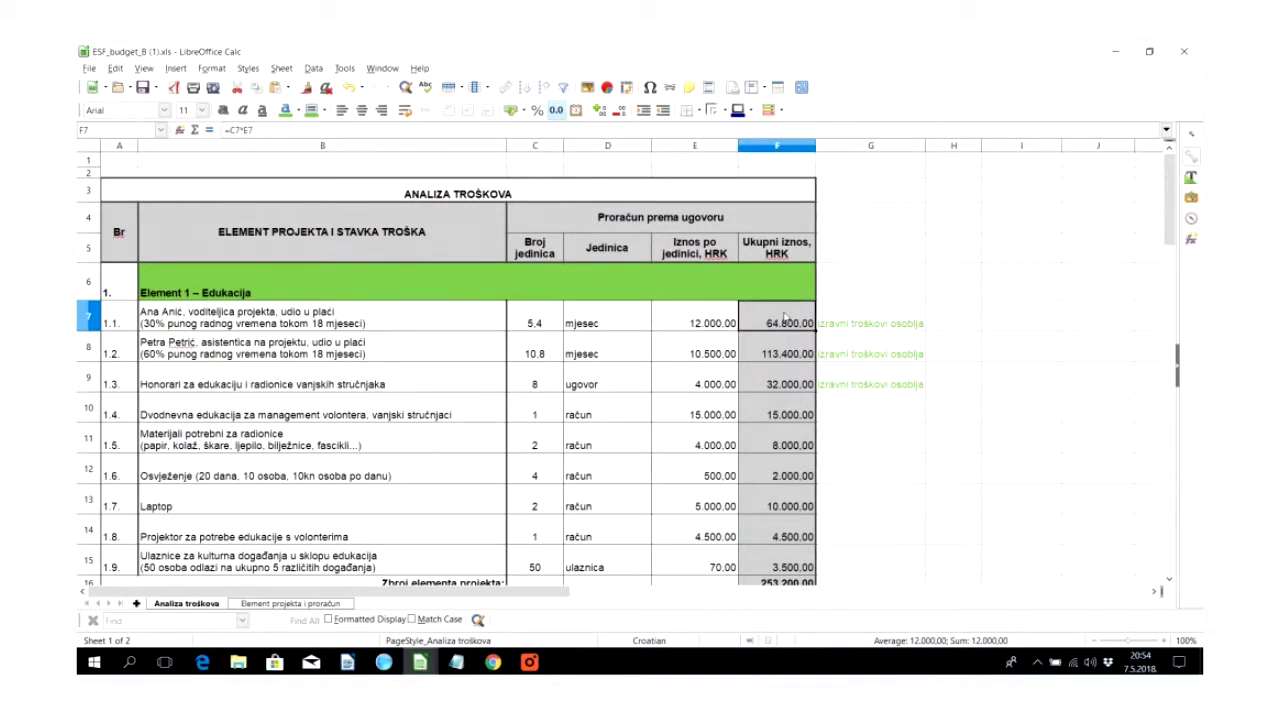
{"action": "double_click", "coordinate": [785, 318]}
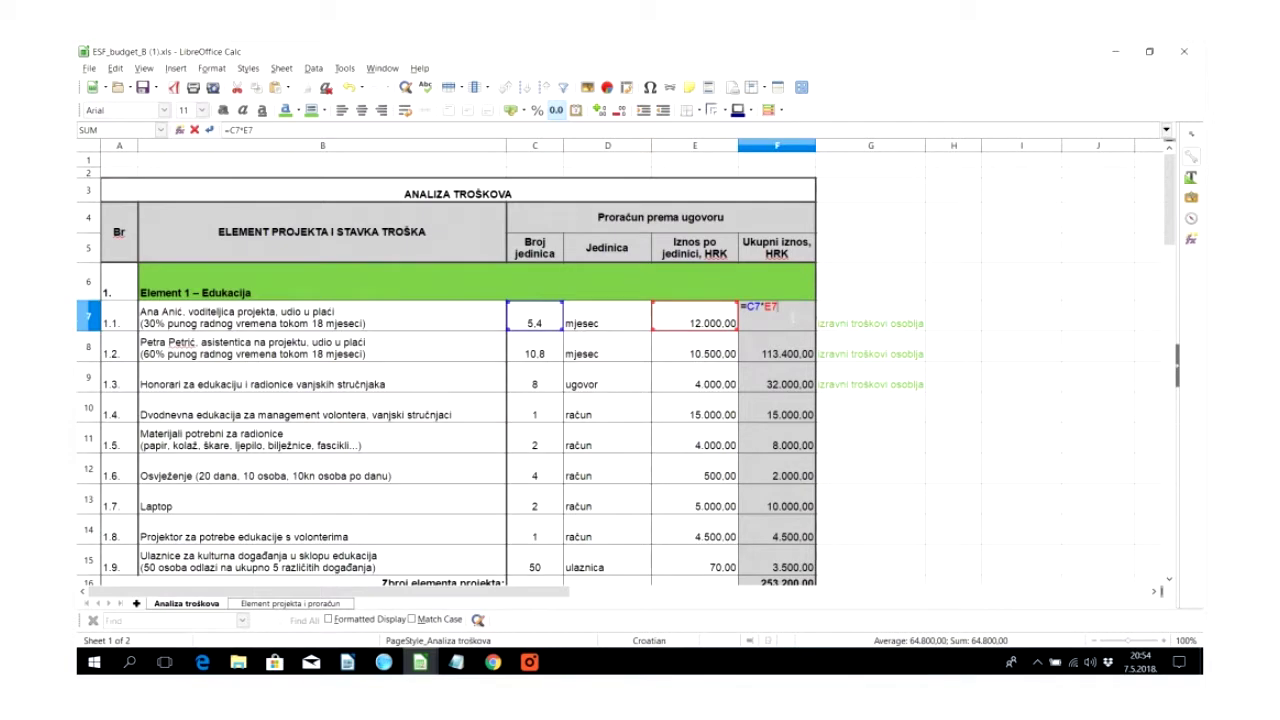
{"action": "key", "text": "Return"}
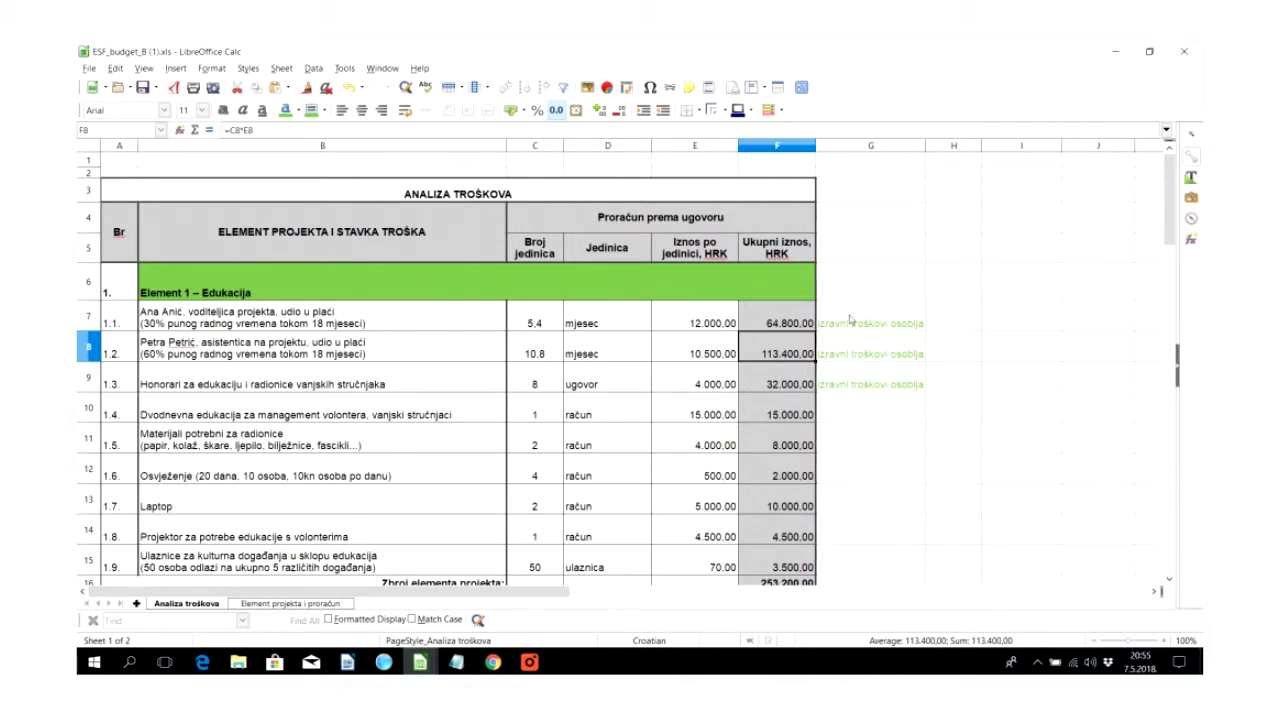
{"action": "key", "text": "Down"}
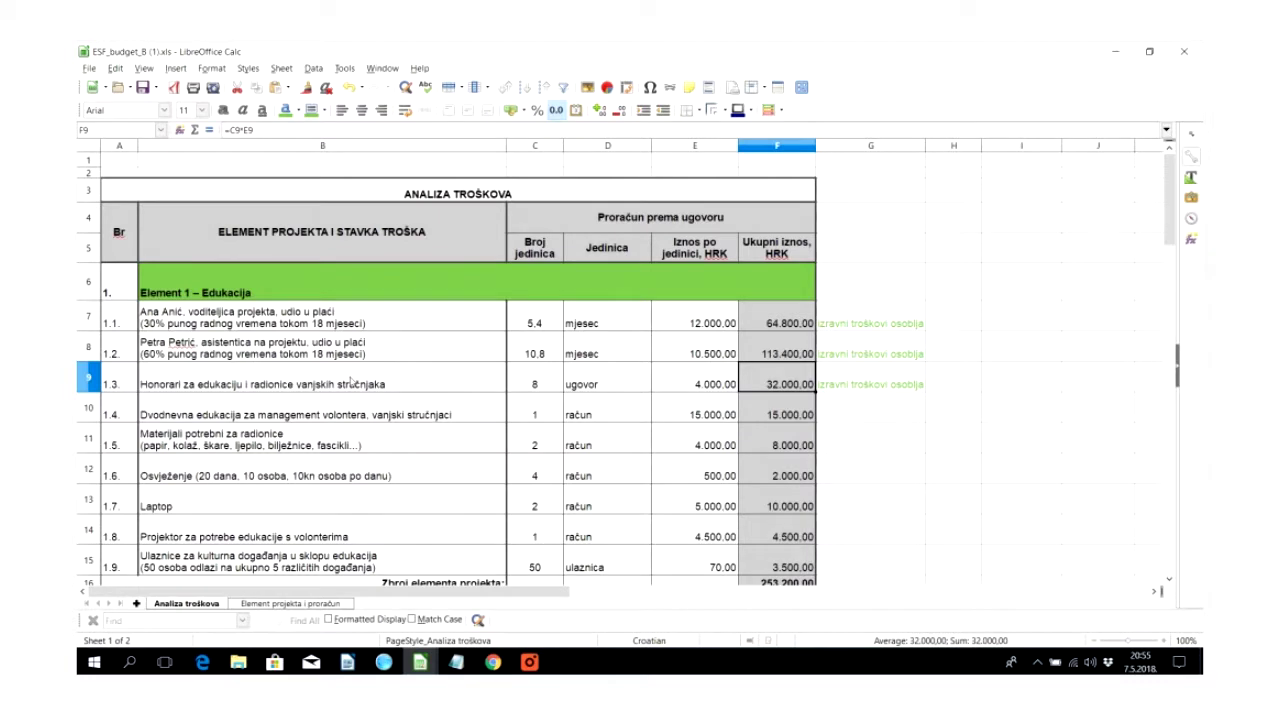
Step: Go through item 1.3, the outside experts' fees, checking its description, number of units, unit, unit amount and total
{"action": "left_click", "coordinate": [351, 381]}
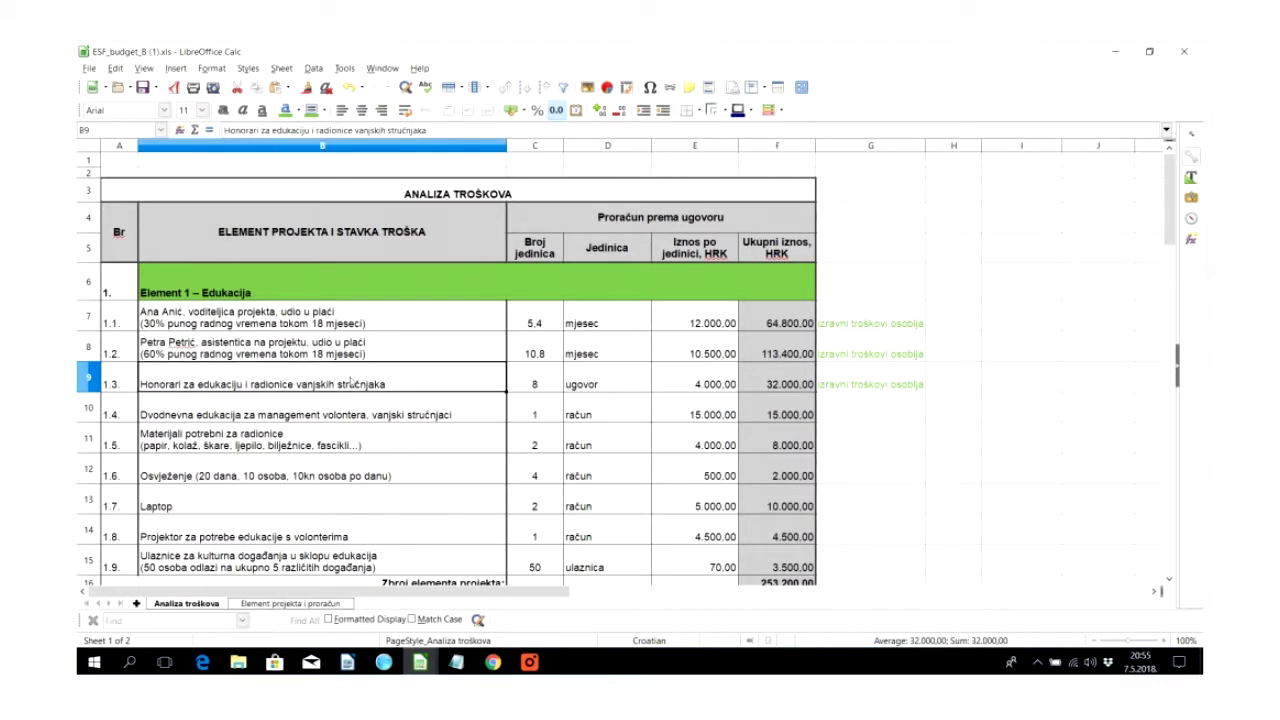
{"action": "left_click", "coordinate": [543, 386]}
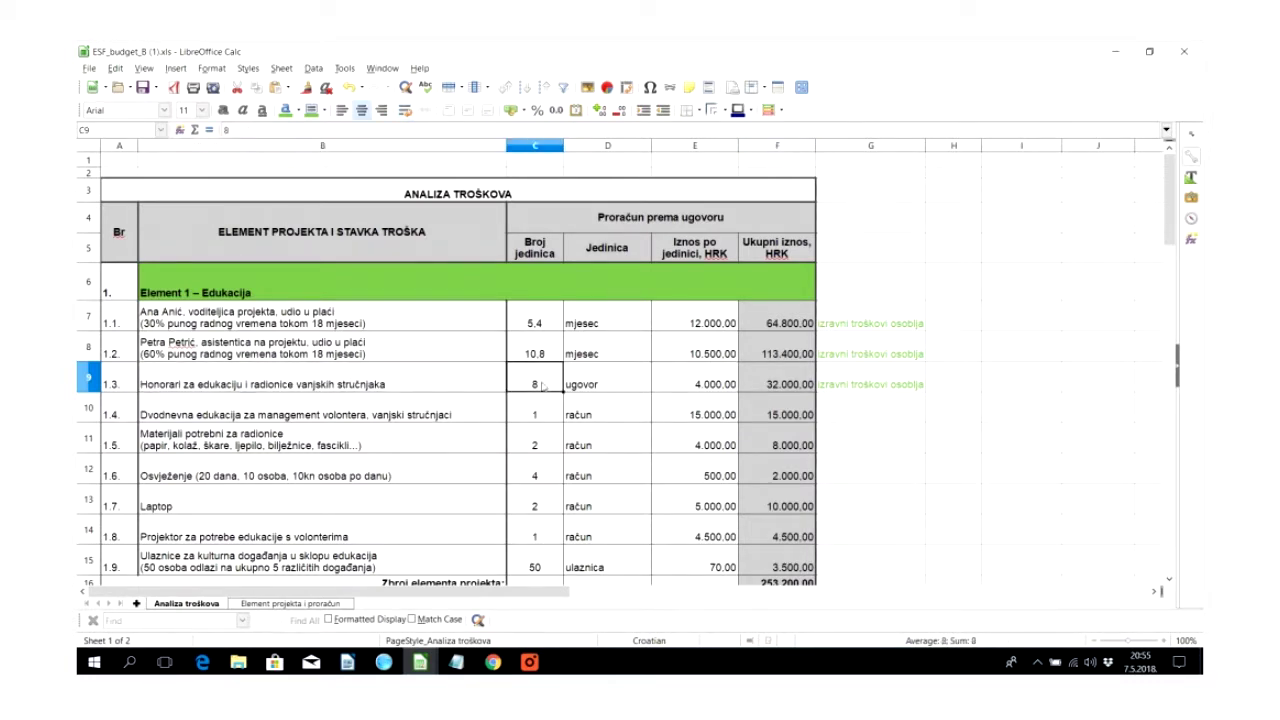
{"action": "left_click", "coordinate": [643, 377]}
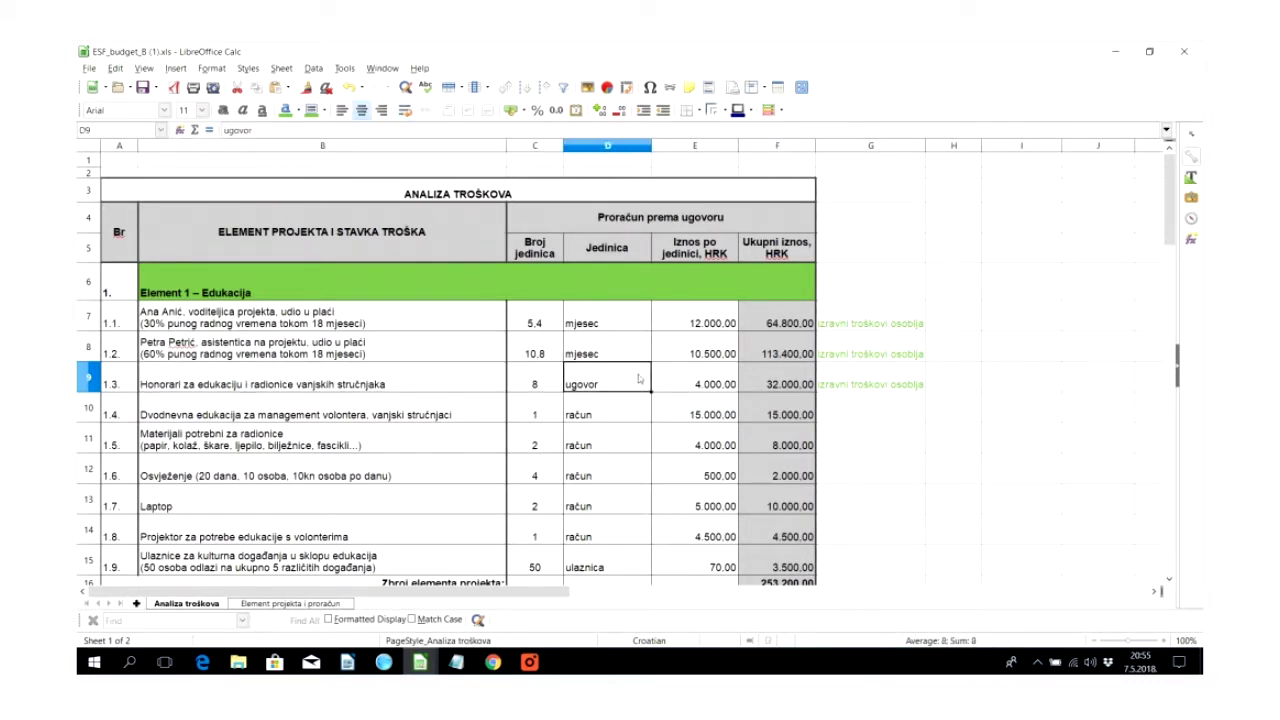
{"action": "left_click", "coordinate": [705, 386]}
{"action": "left_click", "coordinate": [772, 384]}
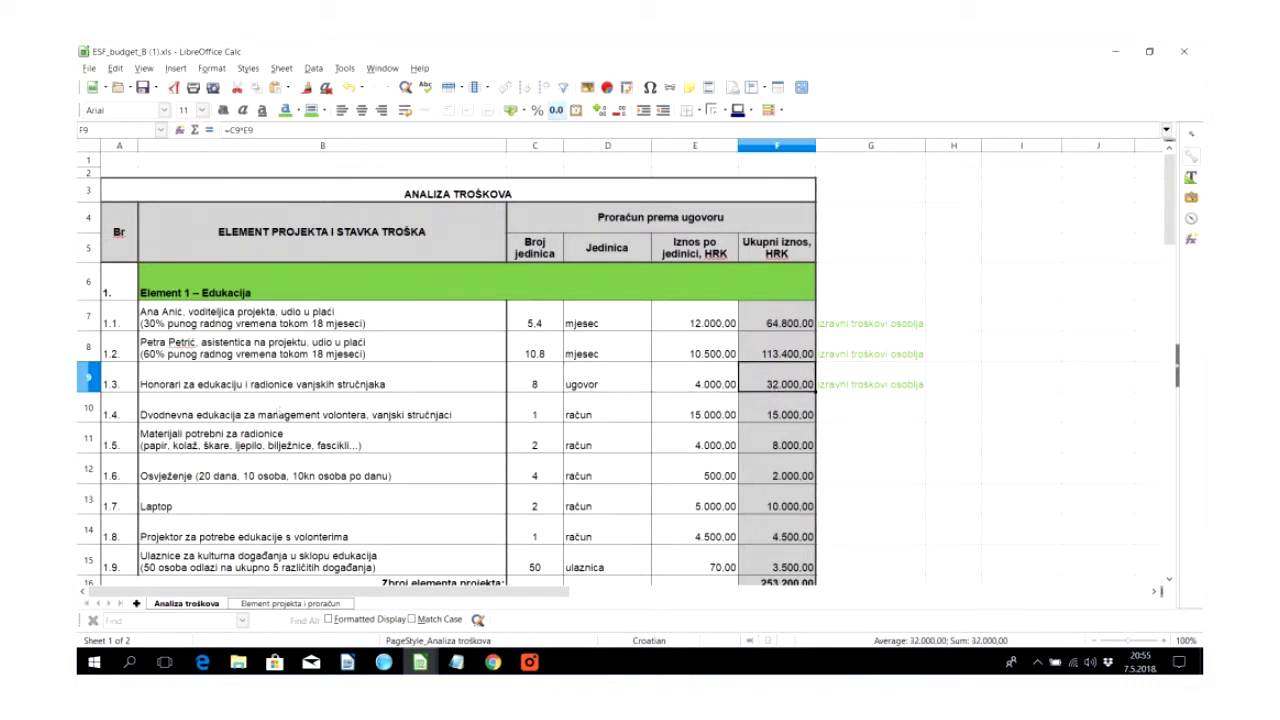
Step: Review the description and unit of the two-day volunteer management training in item 1.4 and the workshop materials in item 1.5
{"action": "left_click", "coordinate": [281, 410]}
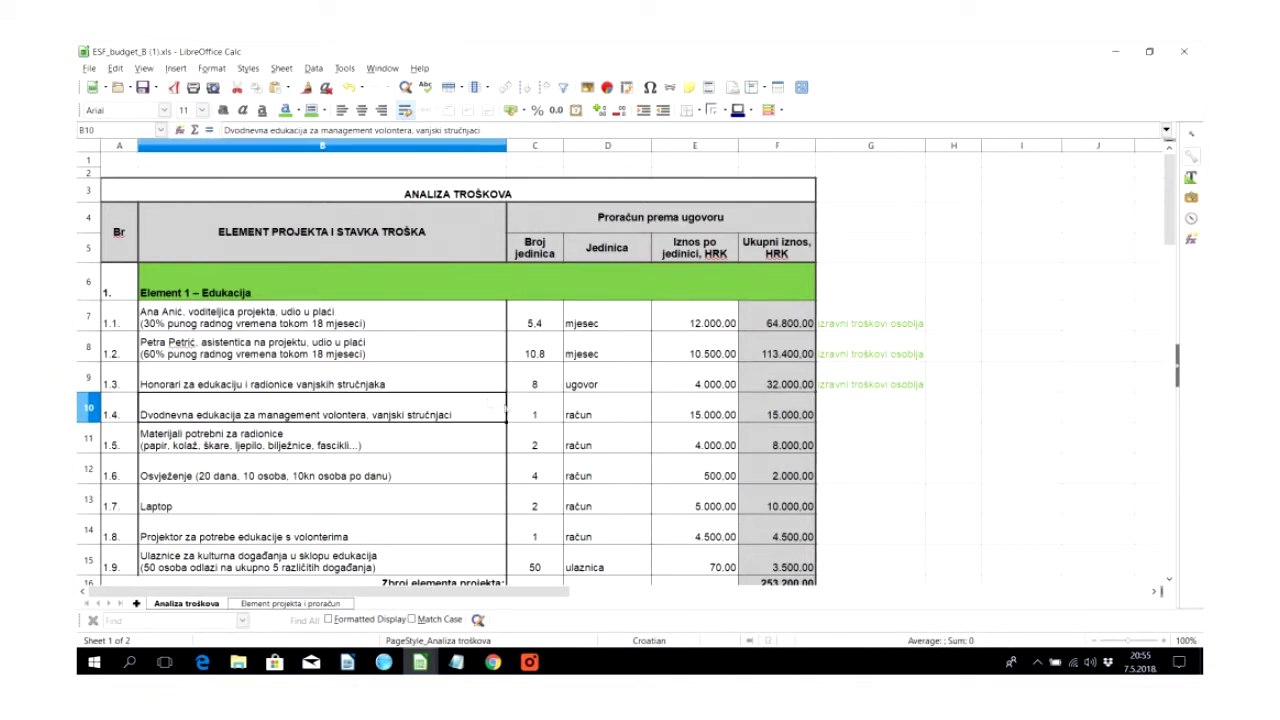
{"action": "left_click", "coordinate": [615, 420]}
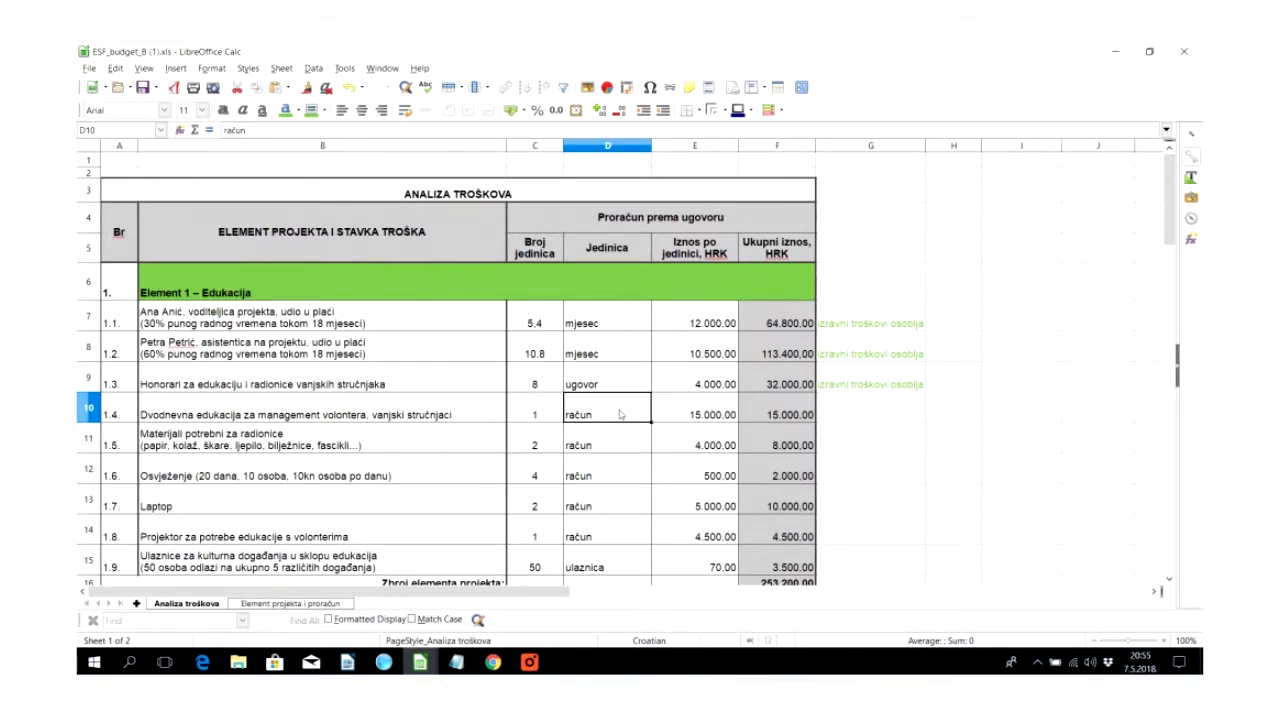
{"action": "left_click", "coordinate": [281, 455]}
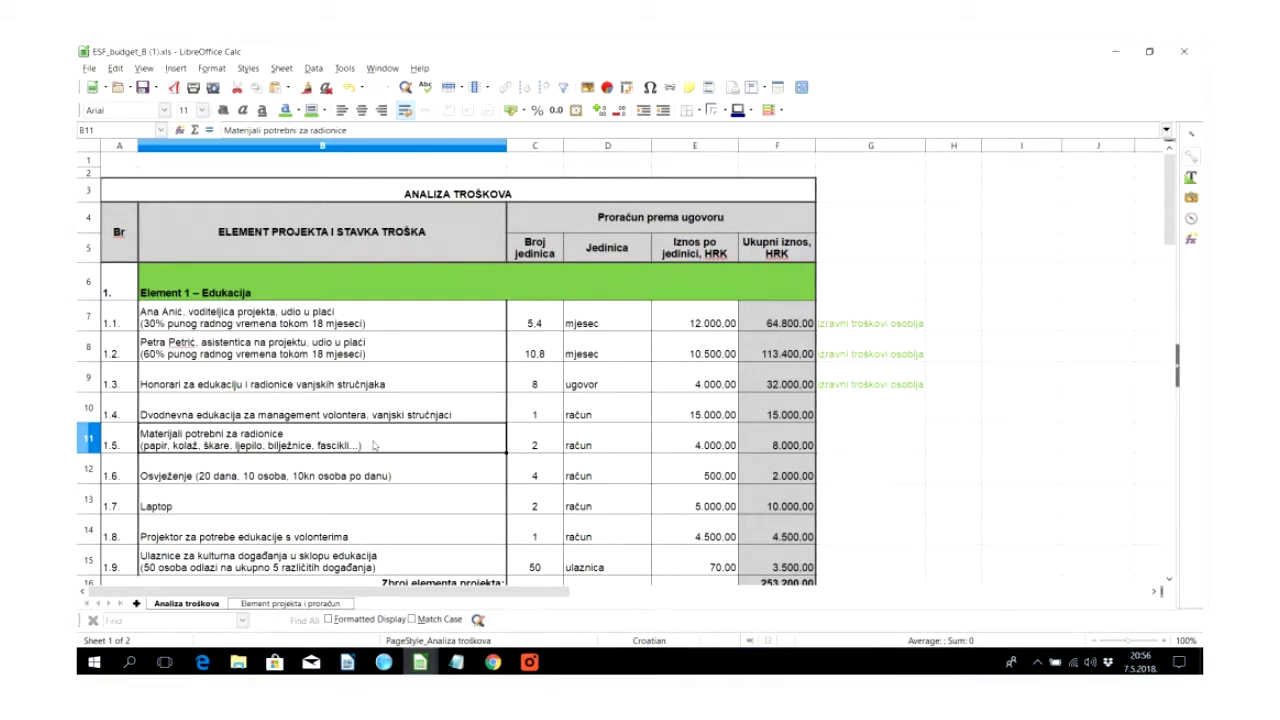
Step: Examine refreshments item 1.6 across its description, number of units, unit and unit amount, including the formula behind its total in F12
{"action": "left_click", "coordinate": [387, 476]}
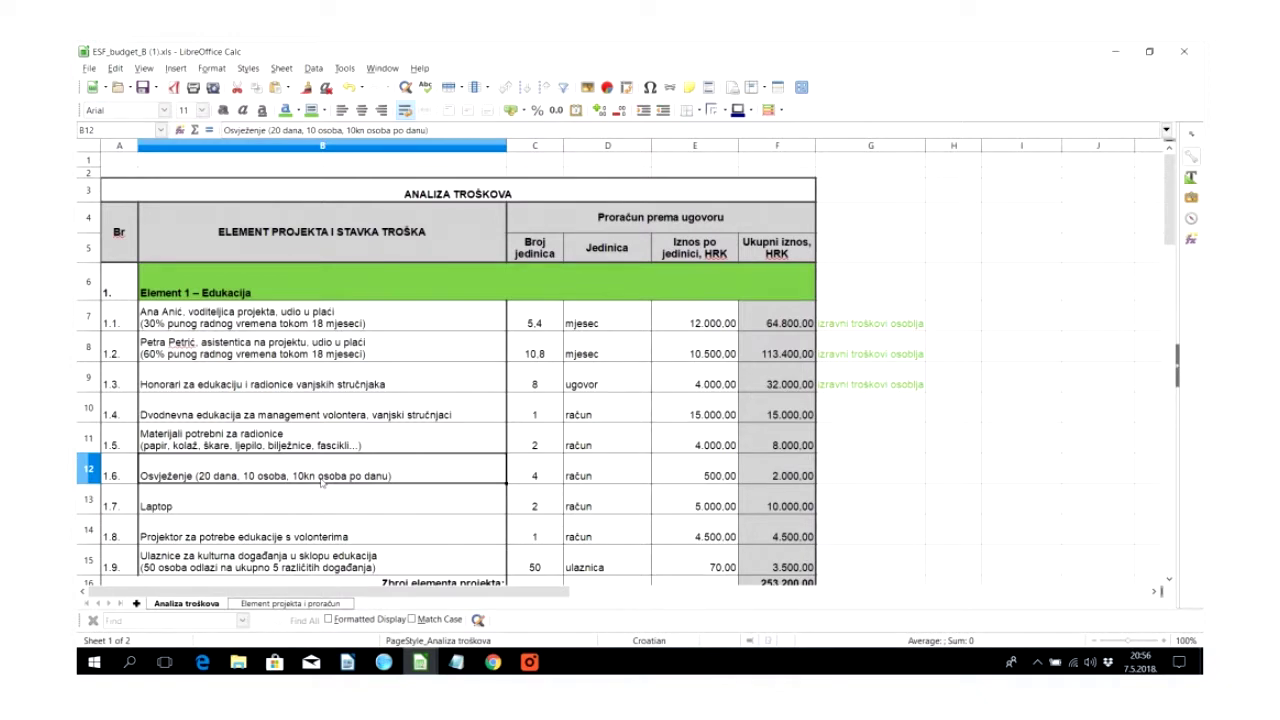
{"action": "left_click", "coordinate": [746, 479]}
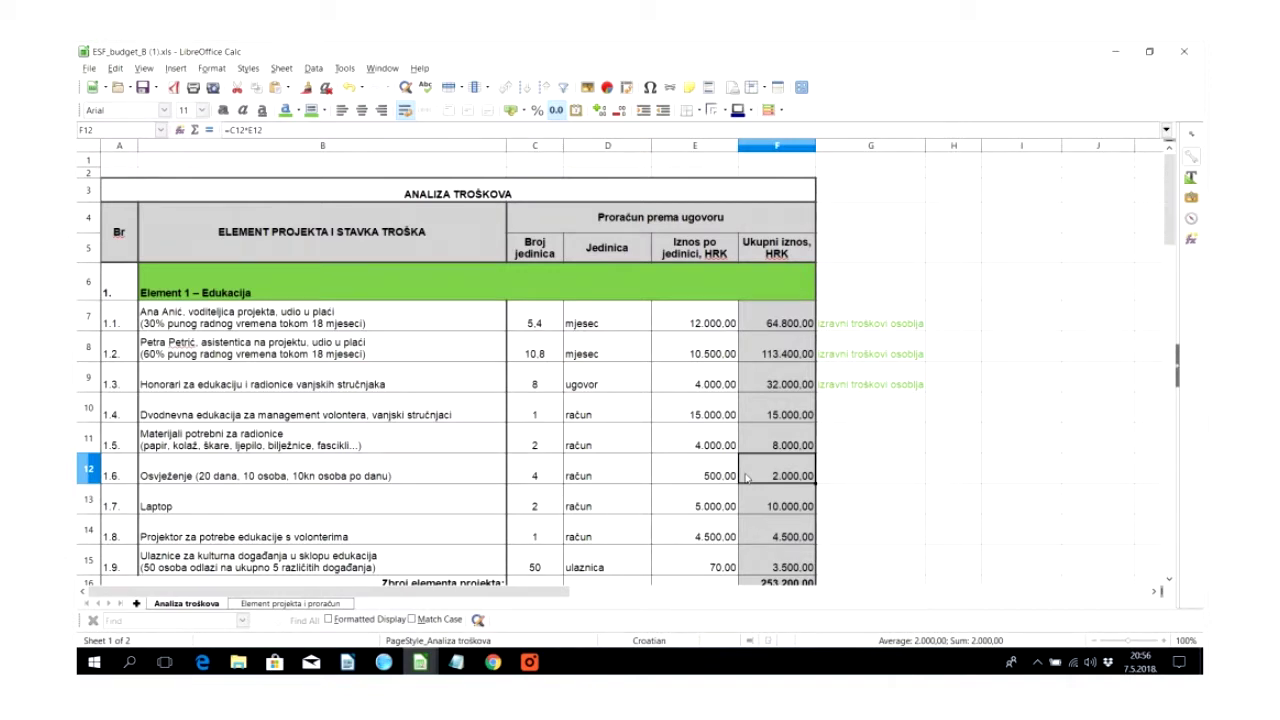
{"action": "left_click", "coordinate": [529, 484]}
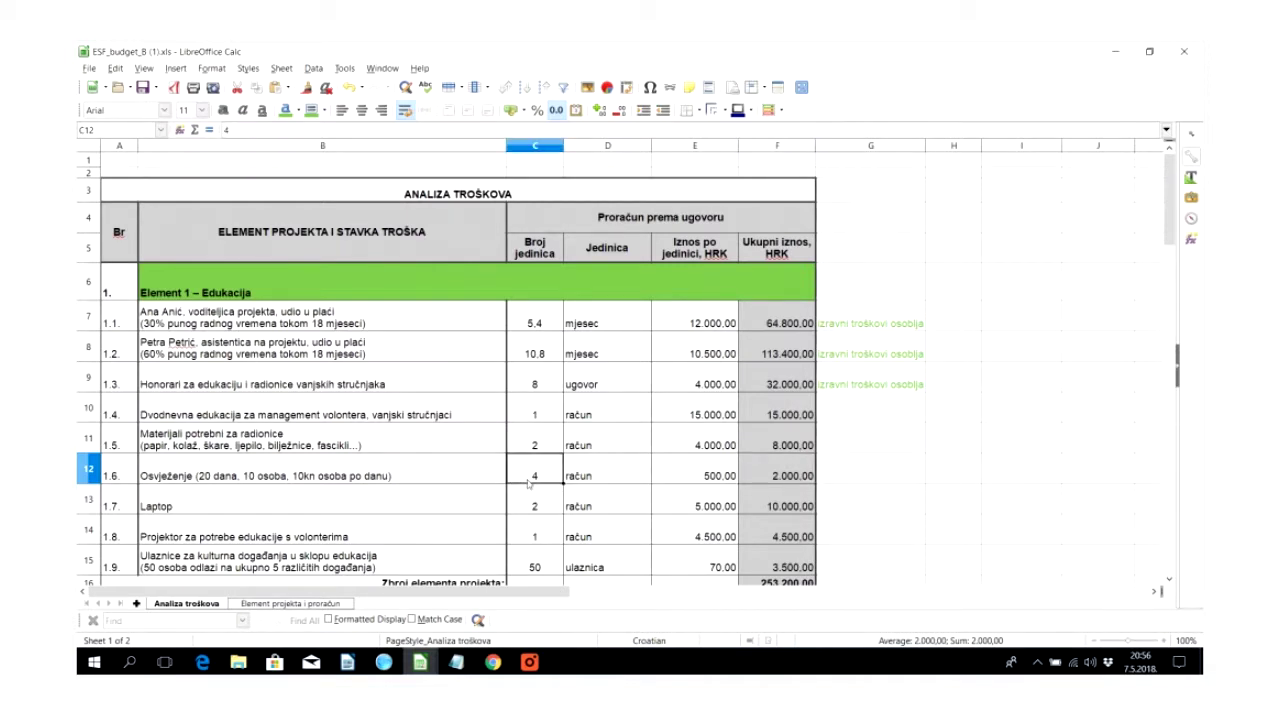
{"action": "left_click", "coordinate": [592, 480]}
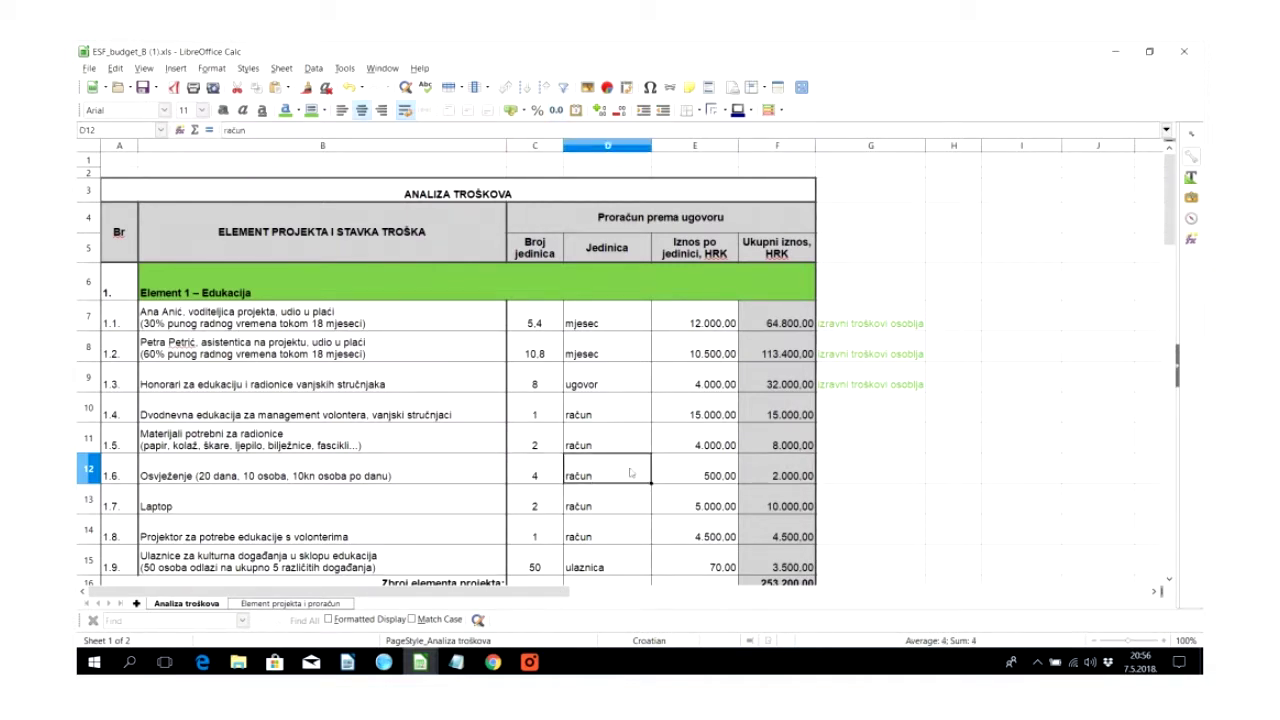
{"action": "left_click", "coordinate": [695, 478]}
{"action": "left_click", "coordinate": [757, 477]}
{"action": "double_click", "coordinate": [757, 477]}
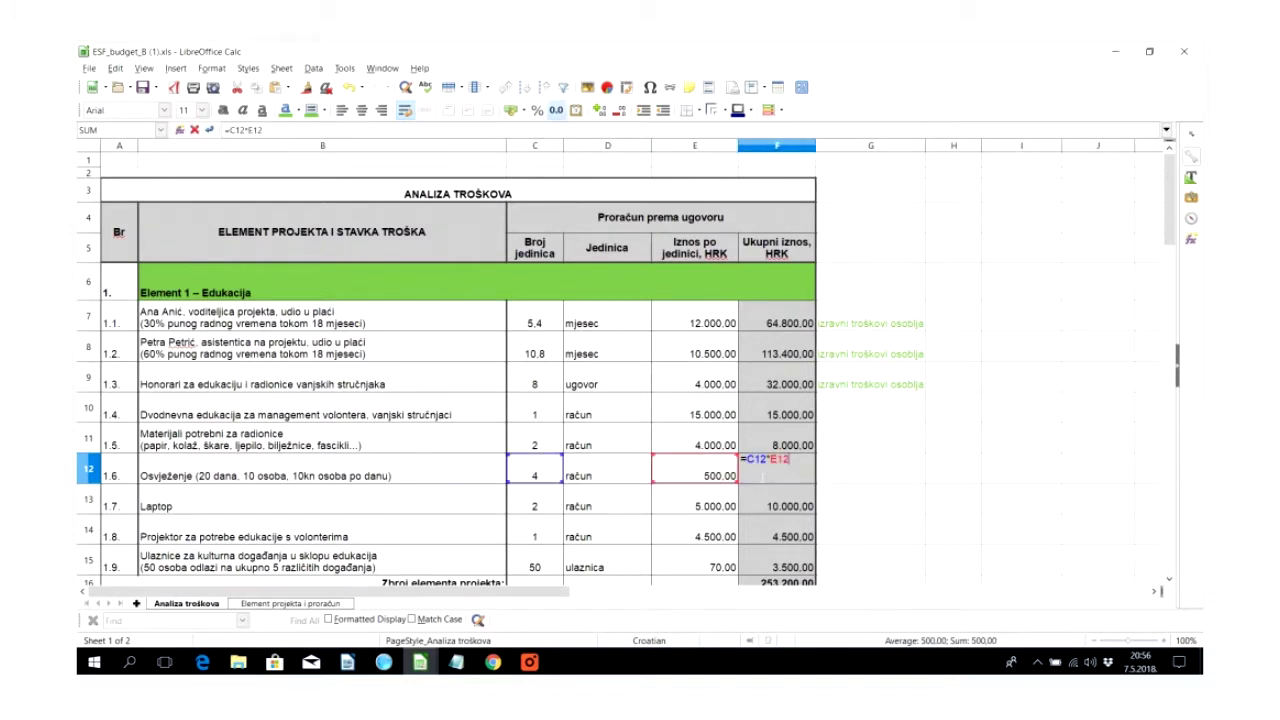
{"action": "key", "text": "Return"}
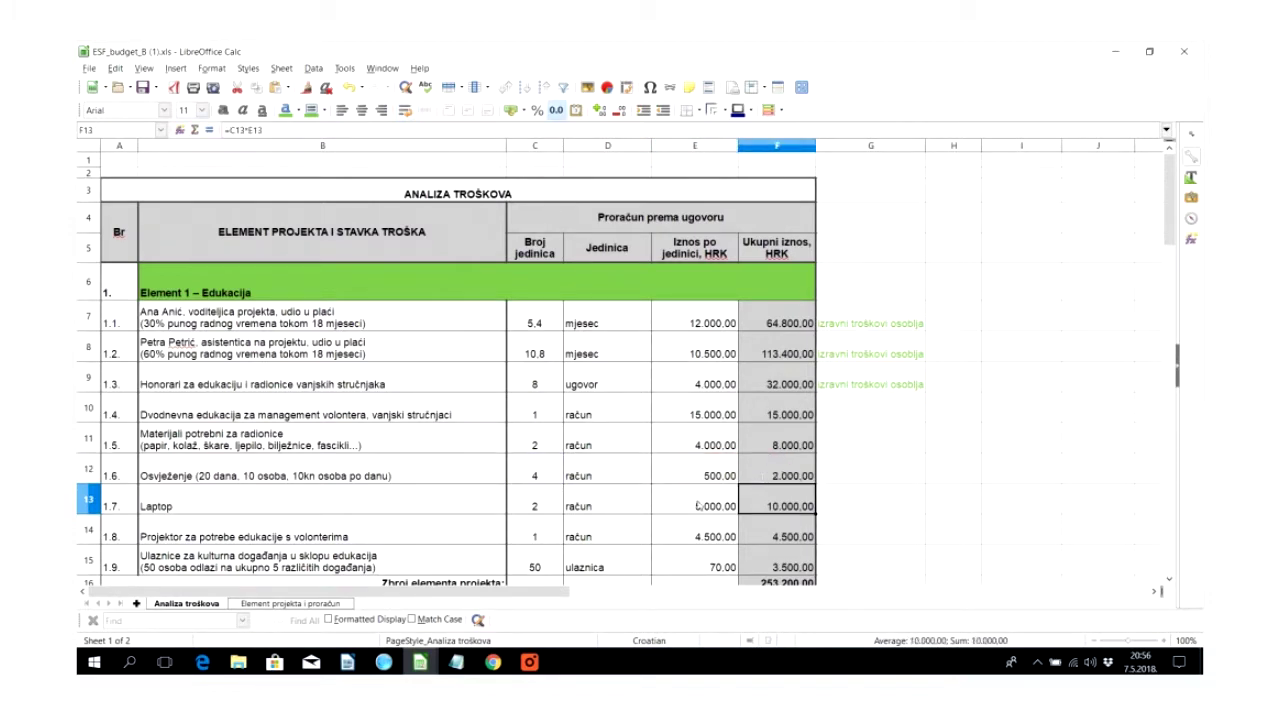
Step: Review the laptop, projector and cultural event ticket items 1.7 to 1.9, including the tickets' number of units and unit amount
{"action": "left_click", "coordinate": [380, 506]}
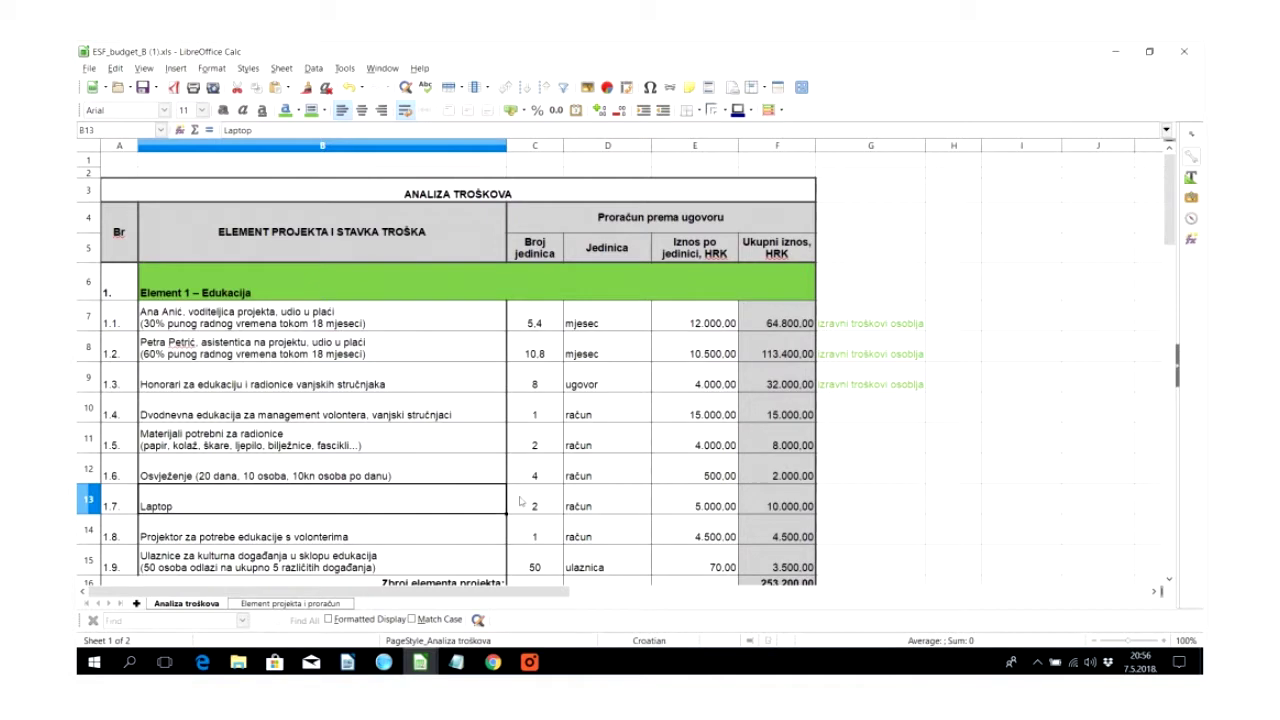
{"action": "left_click", "coordinate": [376, 533]}
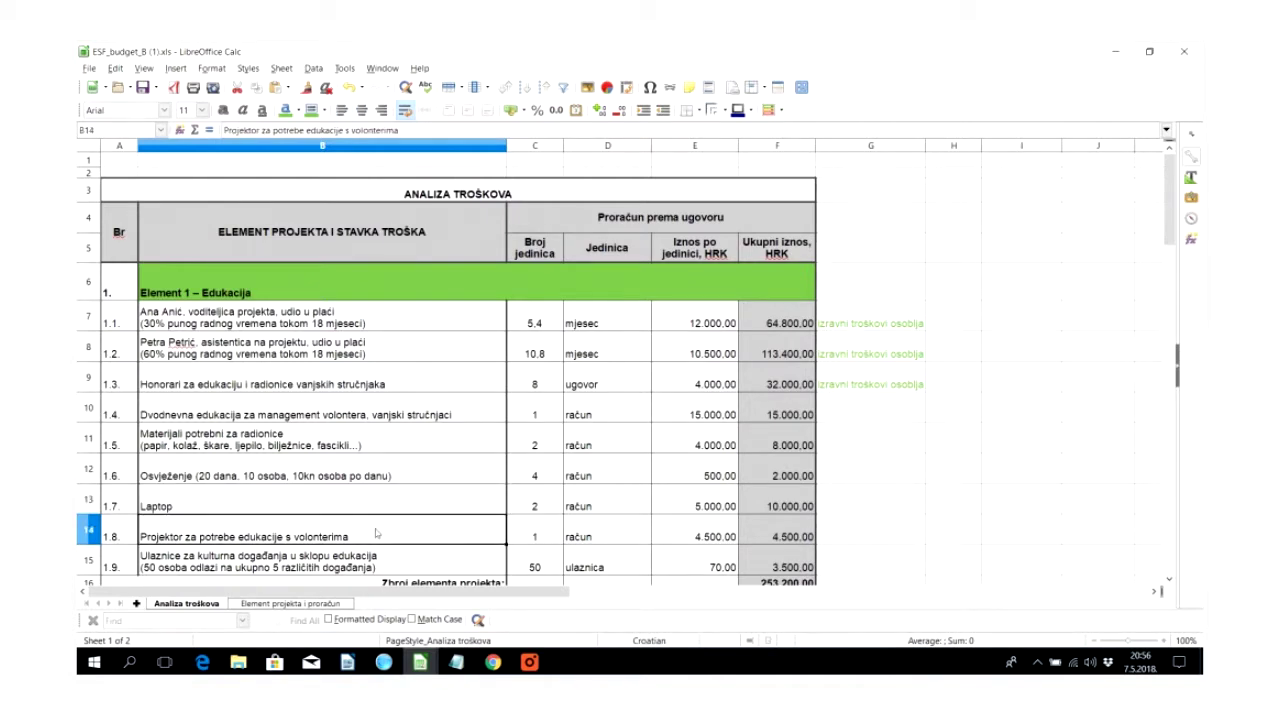
{"action": "left_click", "coordinate": [378, 562]}
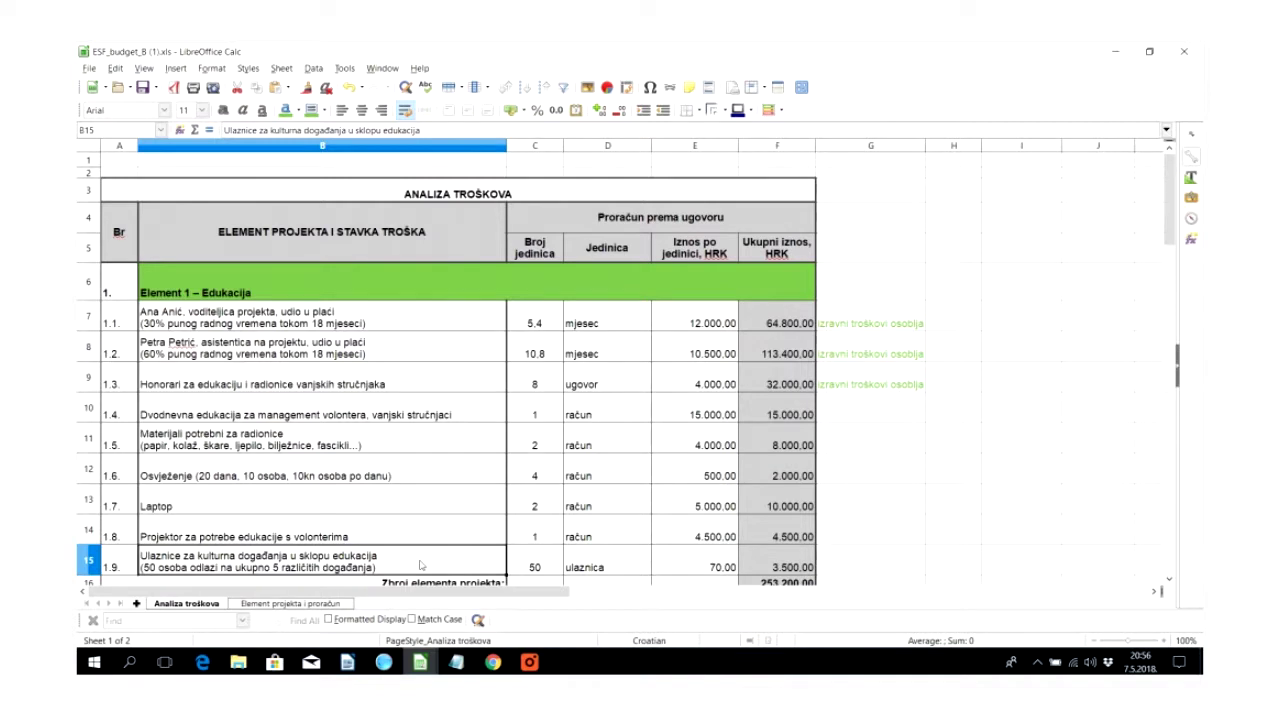
{"action": "left_click", "coordinate": [540, 566]}
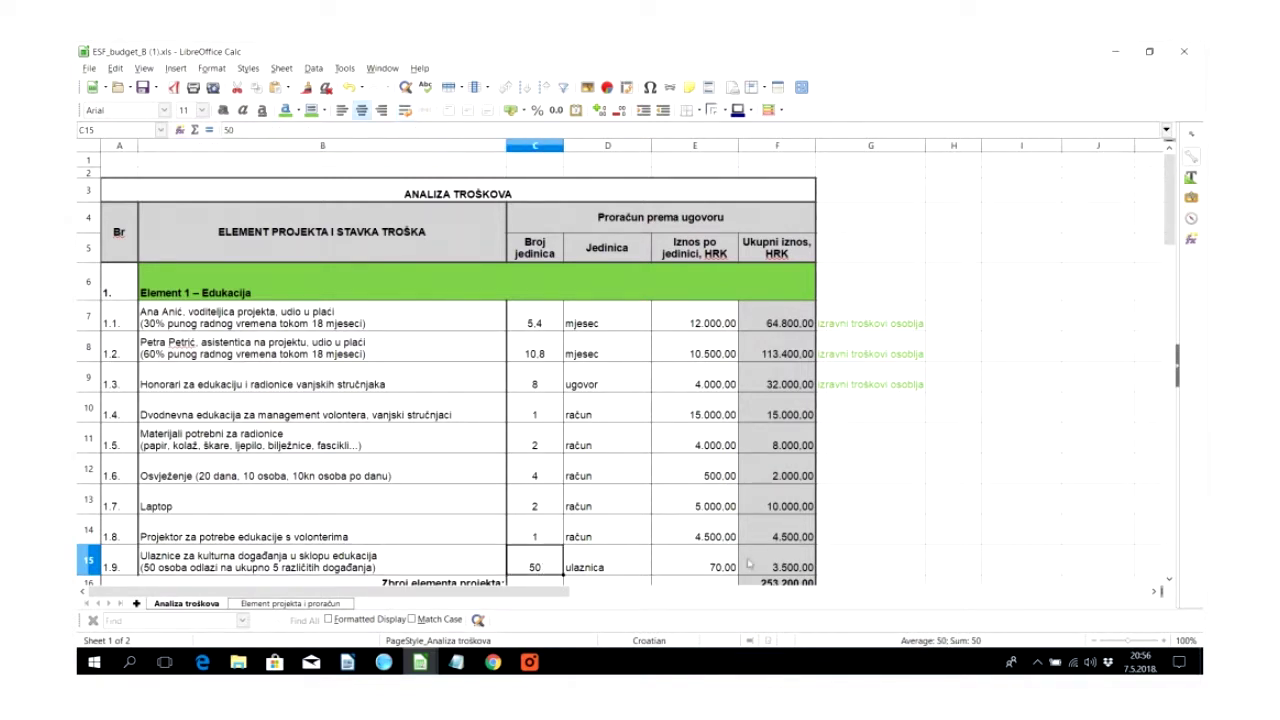
{"action": "left_click", "coordinate": [695, 557]}
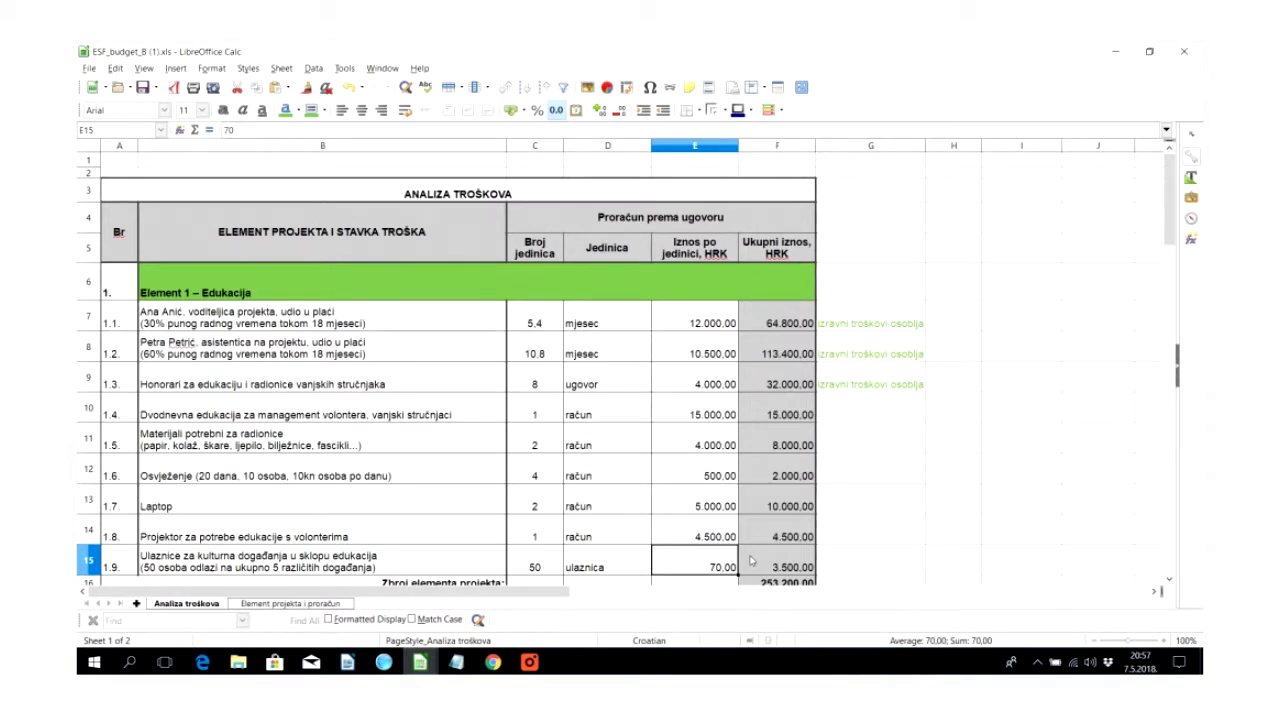
Step: Check the sum formula in F16 that totals the costs of Element 1 – Edukacija
{"action": "left_click", "coordinate": [777, 581]}
{"action": "key", "text": "alt+equal"}
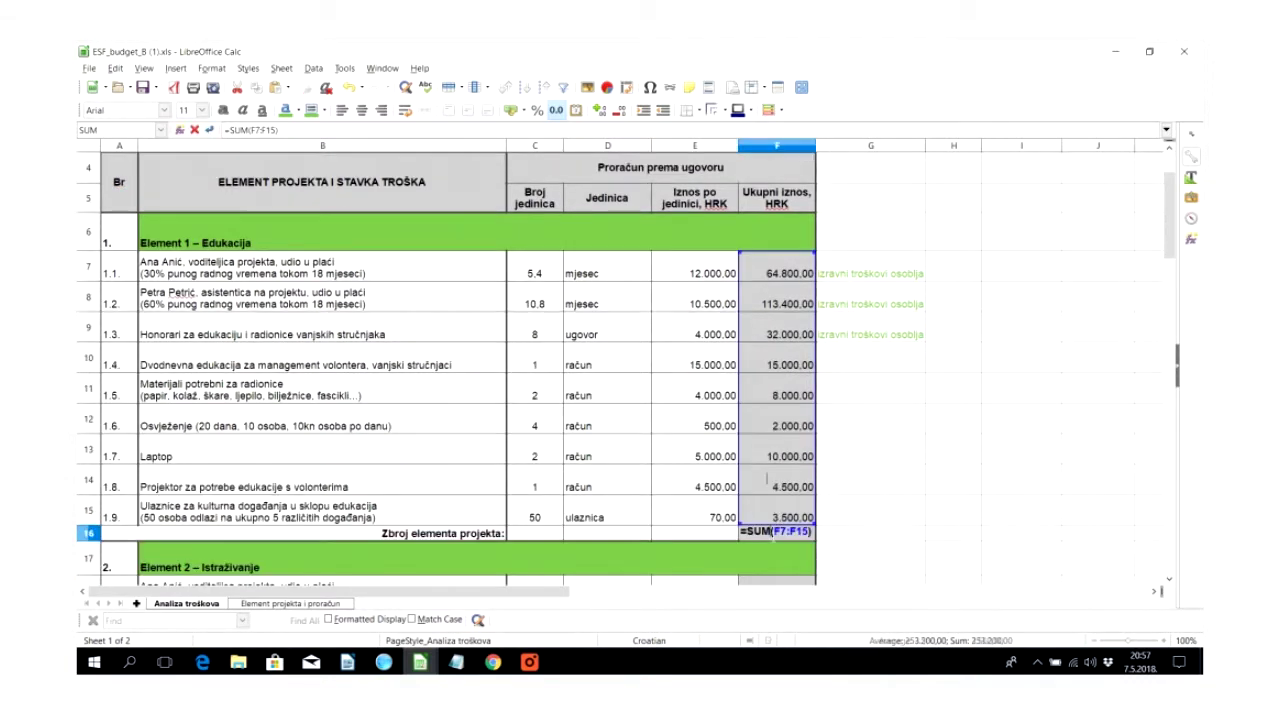
{"action": "key", "text": "Return"}
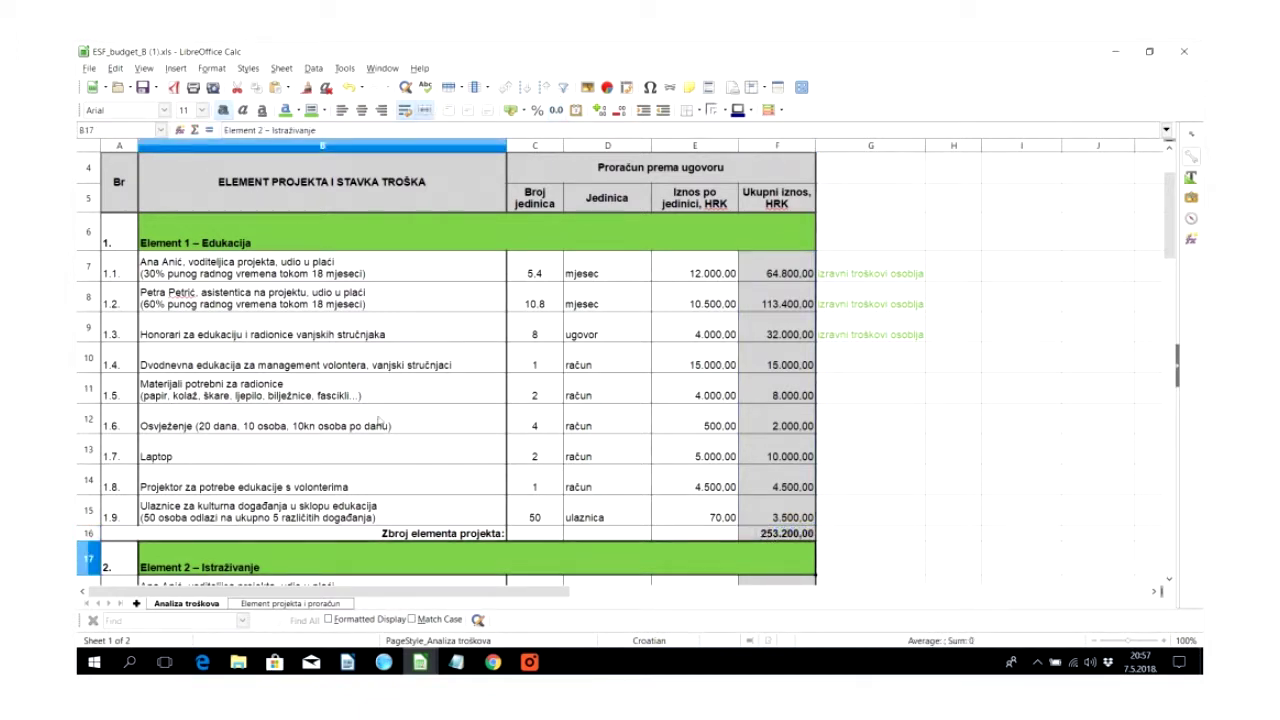
Step: Review items 2.1 to 2.4 of Element 2 – Istraživanje, including the unit amount of the publication's design and layout
{"action": "scroll", "coordinate": [311, 248], "scroll_direction": "down", "scroll_amount": 4}
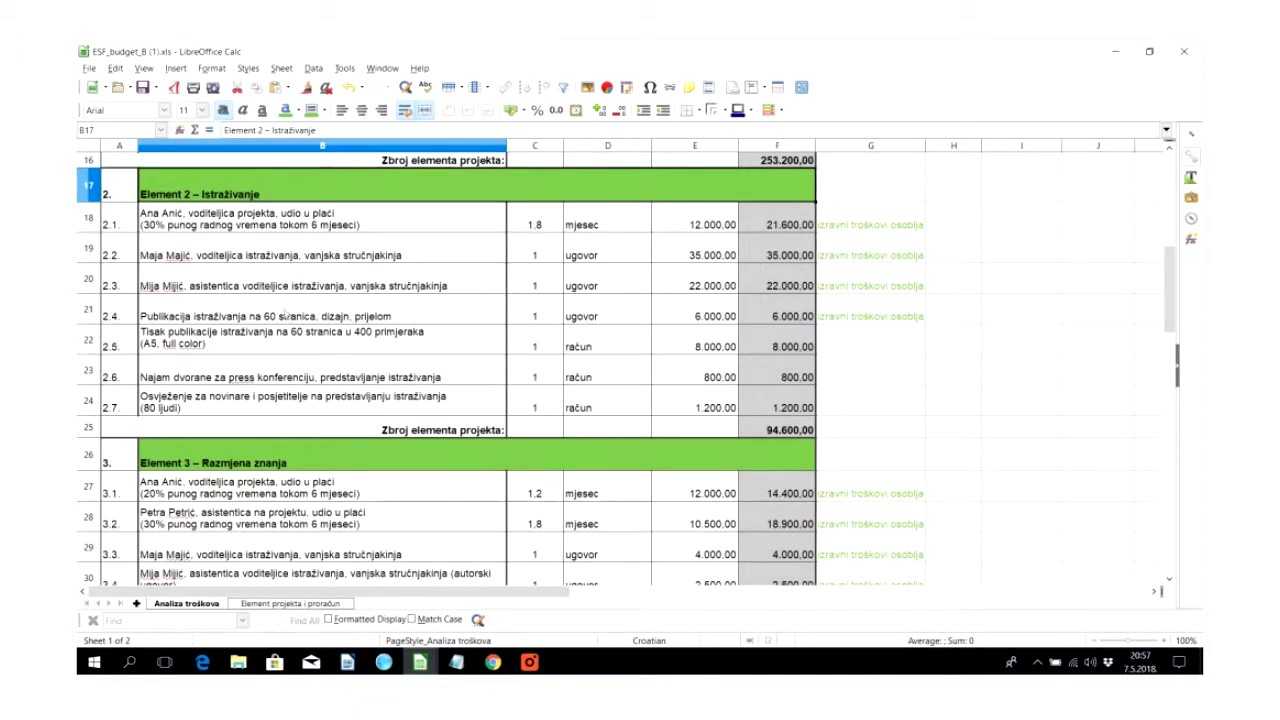
{"action": "left_click", "coordinate": [211, 226]}
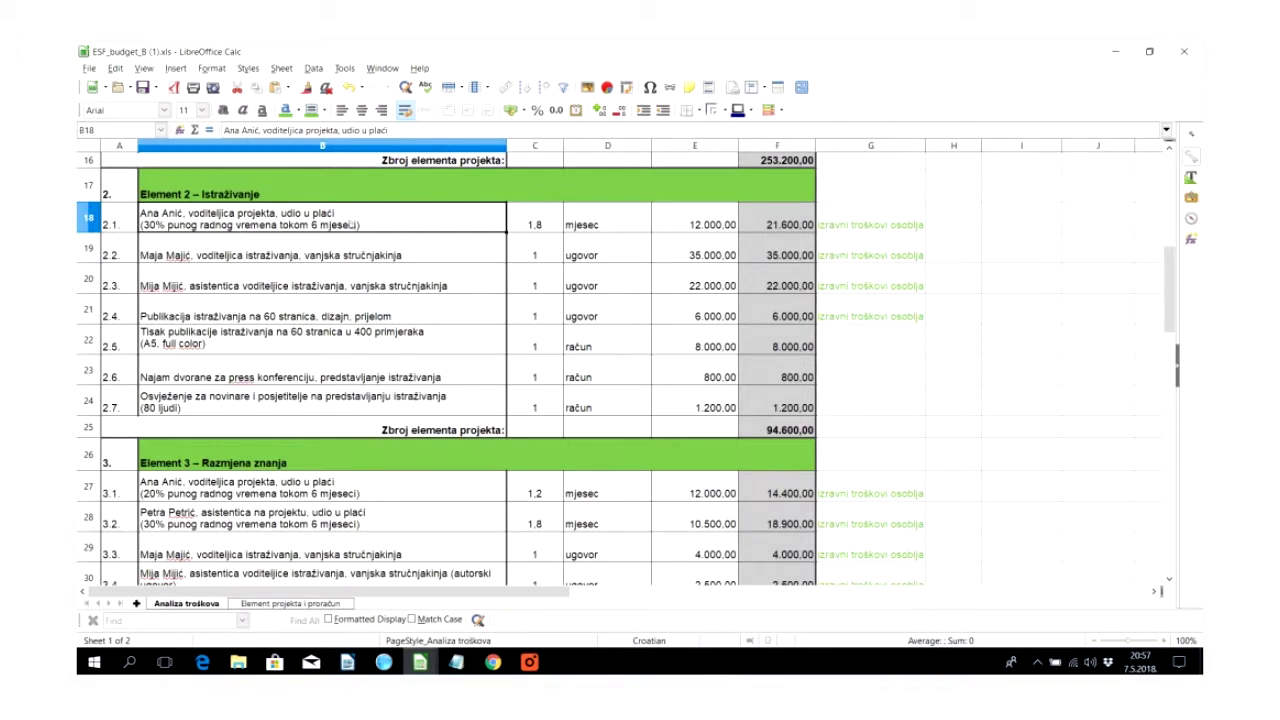
{"action": "left_click", "coordinate": [310, 255]}
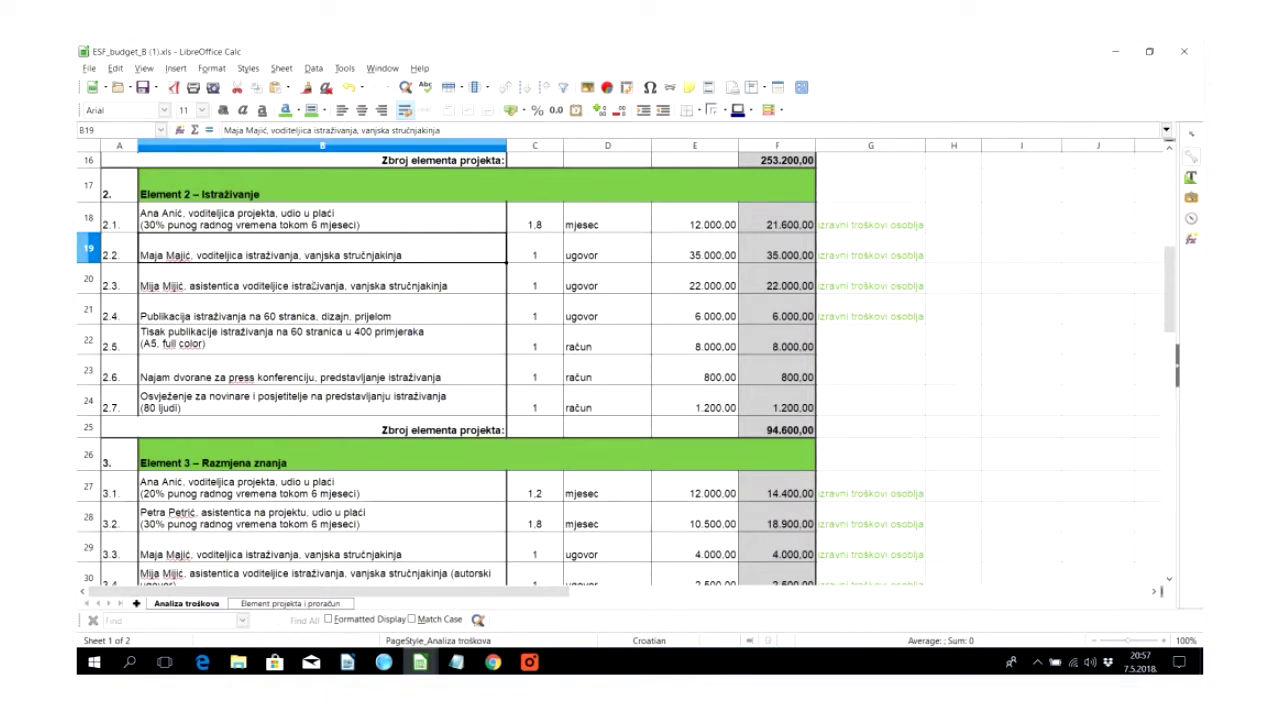
{"action": "left_click", "coordinate": [296, 293]}
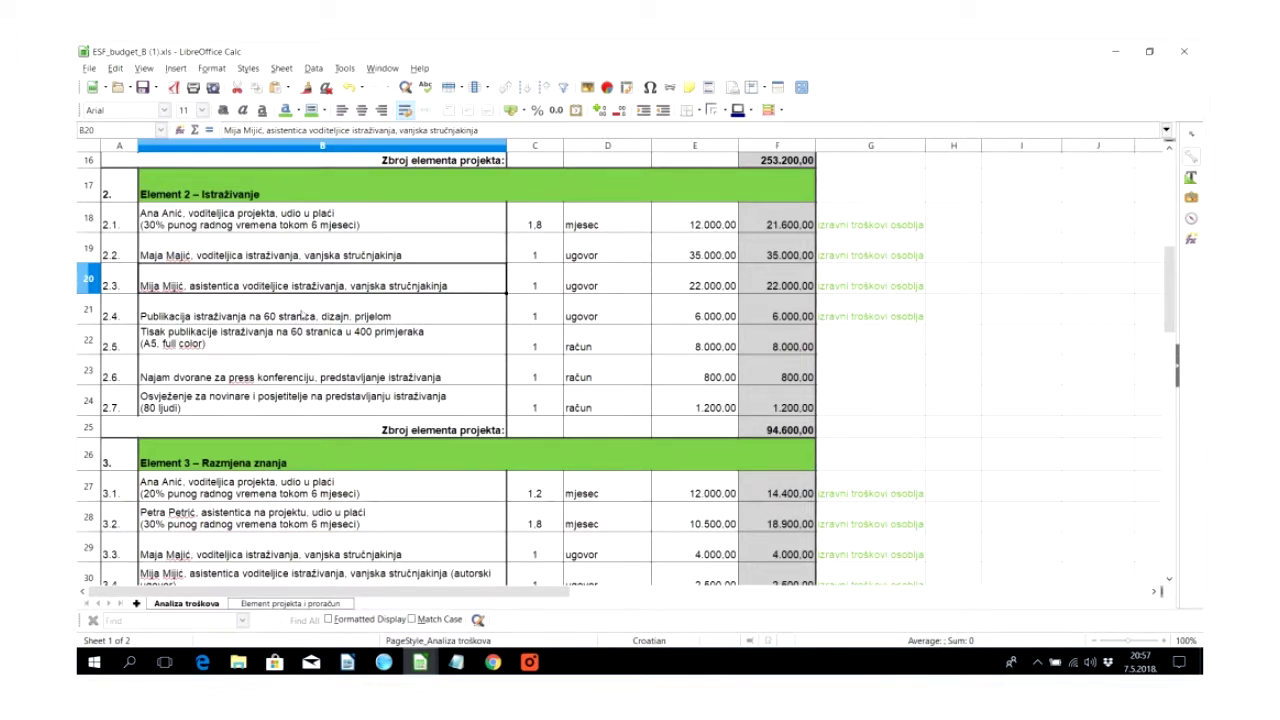
{"action": "left_click", "coordinate": [302, 316]}
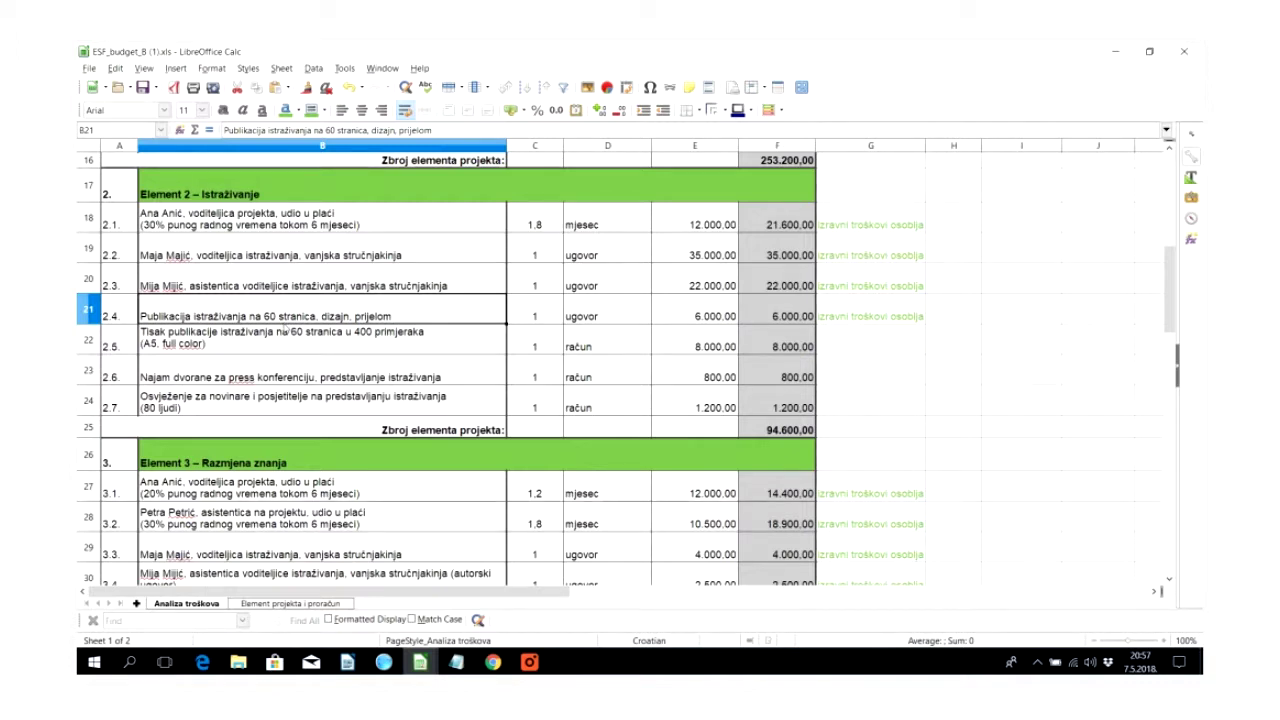
{"action": "left_click", "coordinate": [682, 310]}
Step: Review items 2.5 to 2.7 of Element 2, covering publication printing, press conference hall rental and refreshments, with the first two unit amounts
{"action": "left_click", "coordinate": [275, 350]}
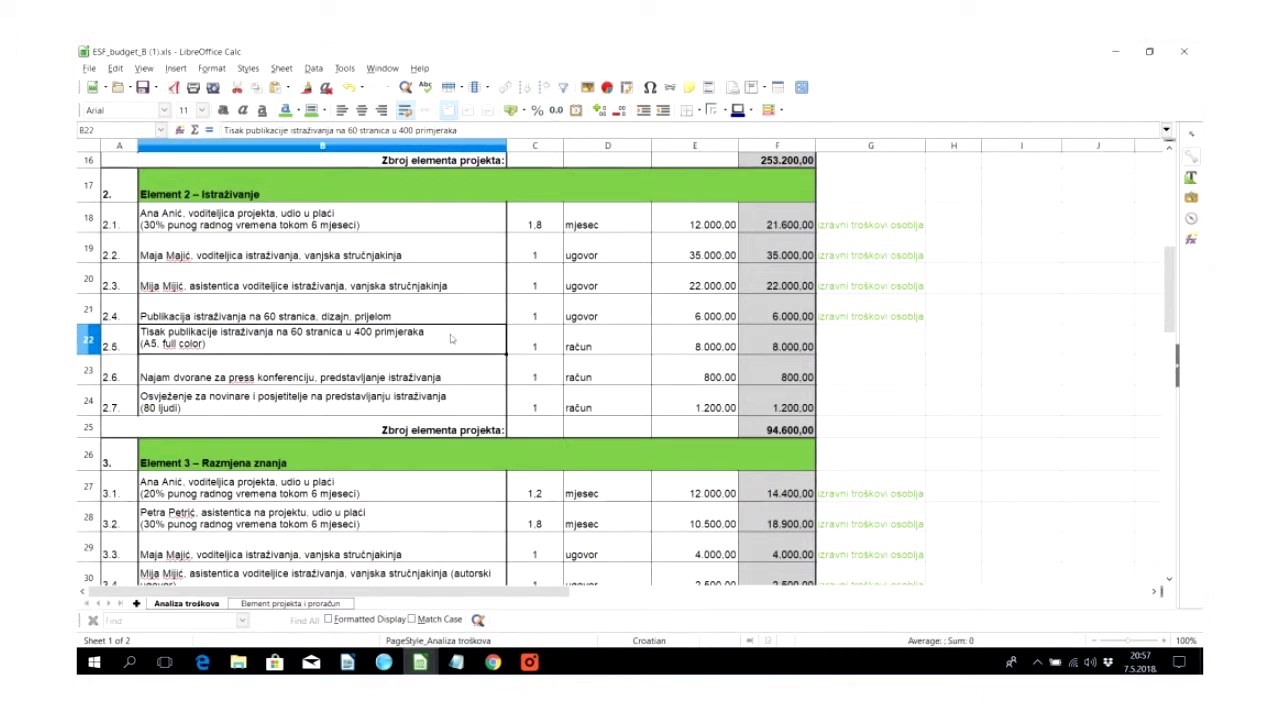
{"action": "left_click", "coordinate": [698, 347]}
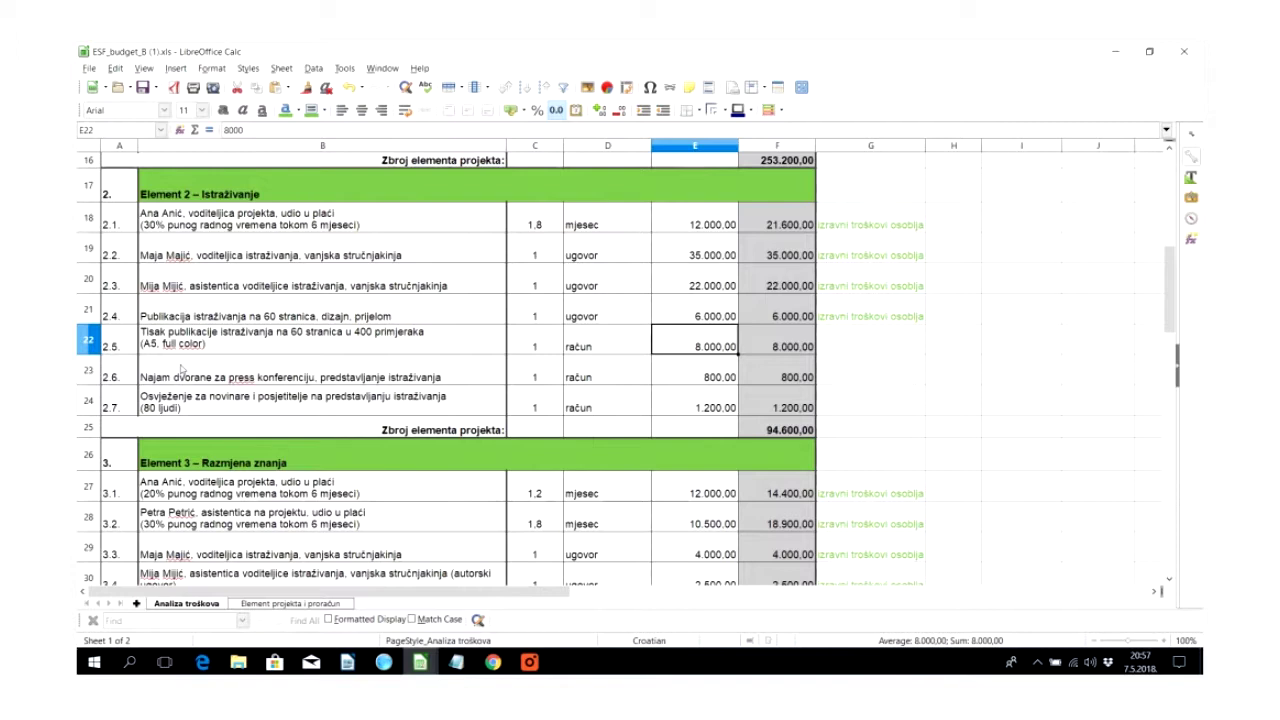
{"action": "left_click", "coordinate": [181, 370]}
{"action": "left_click", "coordinate": [687, 380]}
{"action": "left_click", "coordinate": [247, 401]}
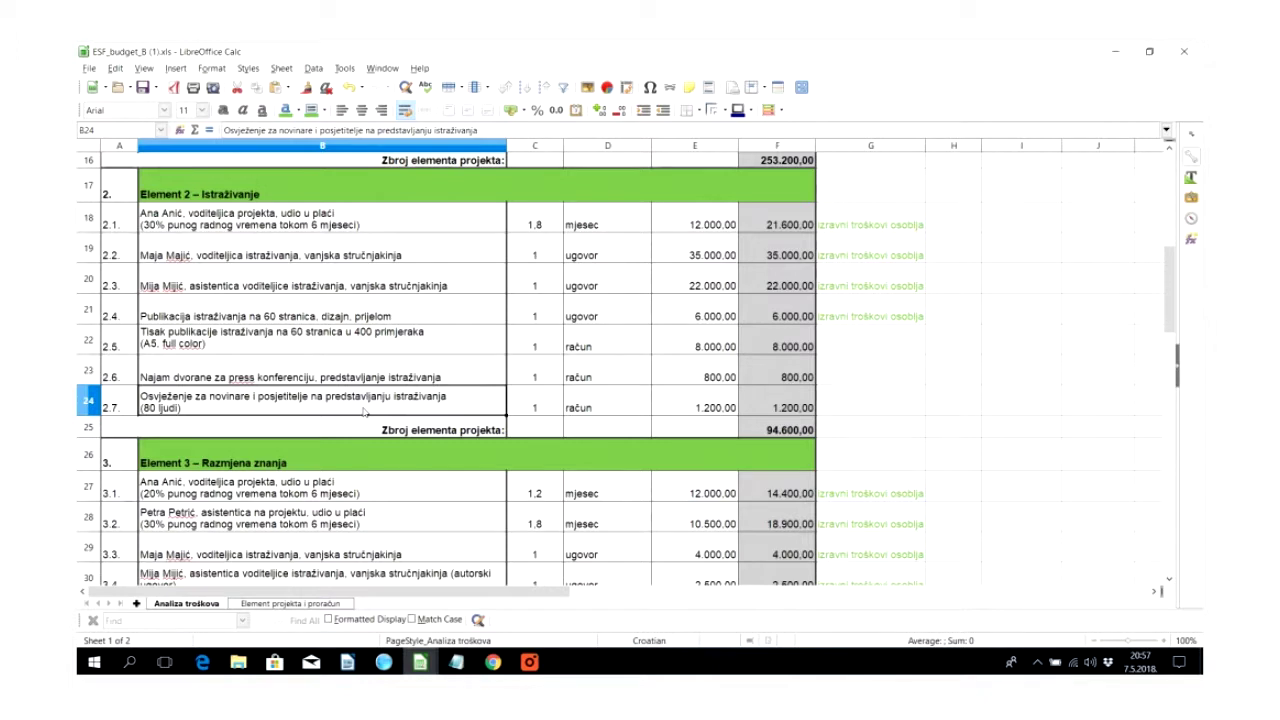
Step: Select the descriptions of items 2.1 to 2.4 in B18:B21, and bring Element 3 – Razmjena znanja into view
{"action": "left_click_drag", "start_coordinate": [300, 218], "coordinate": [300, 316]}
{"action": "scroll", "coordinate": [352, 290], "scroll_direction": "down", "scroll_amount": 2}
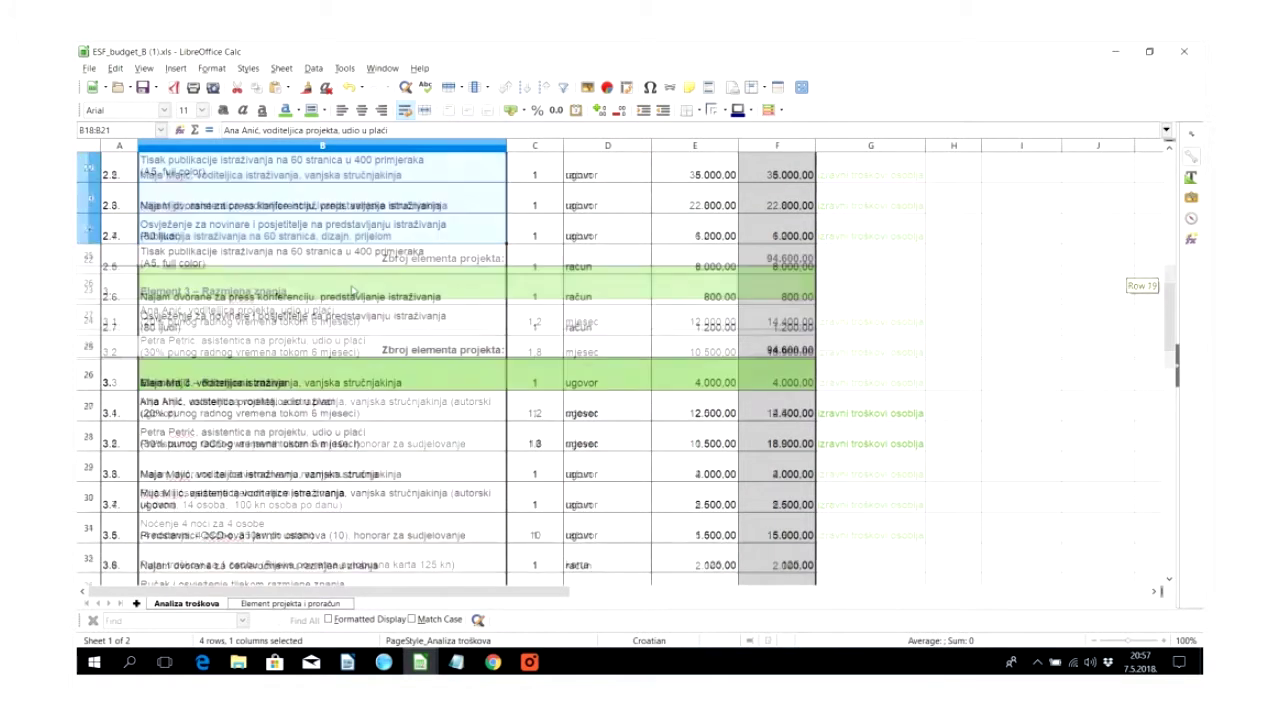
{"action": "scroll", "coordinate": [352, 290], "scroll_direction": "down", "scroll_amount": 1}
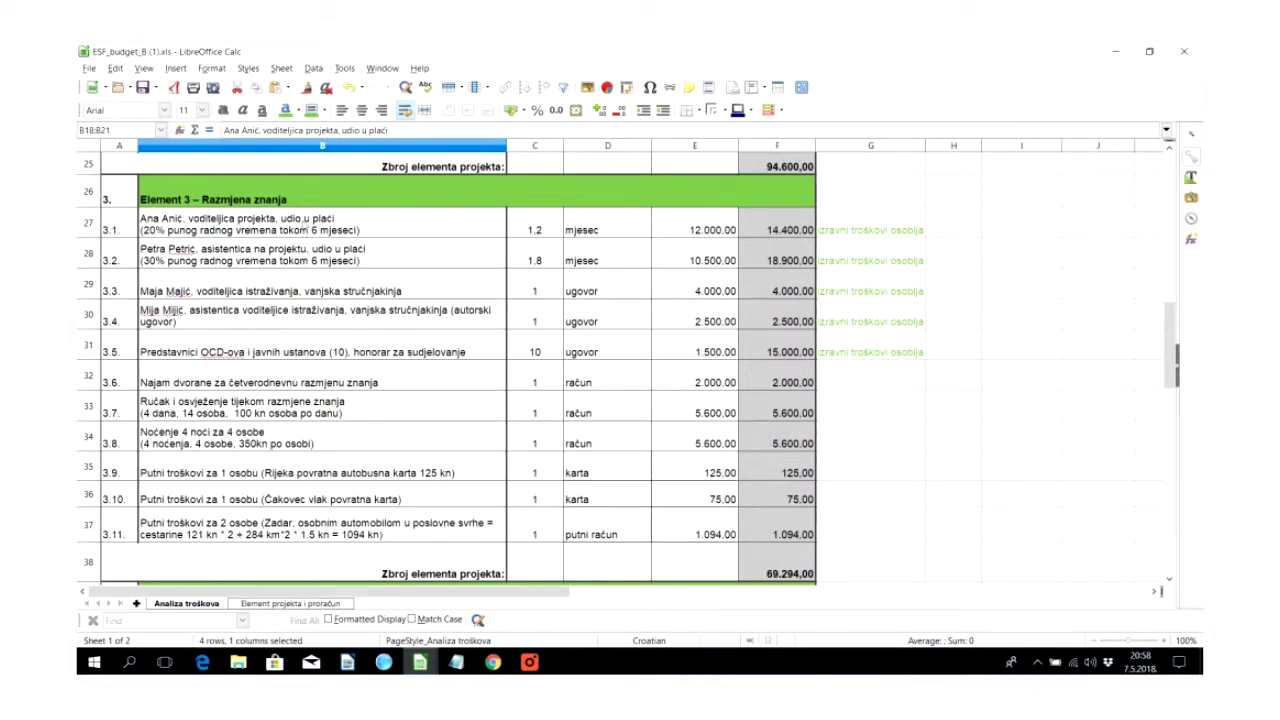
Step: Review staff and participant items 3.1, 3.2 and 3.5 of Element 3 – Razmjena znanja, including the unit amount of the participation fee
{"action": "left_click", "coordinate": [307, 223]}
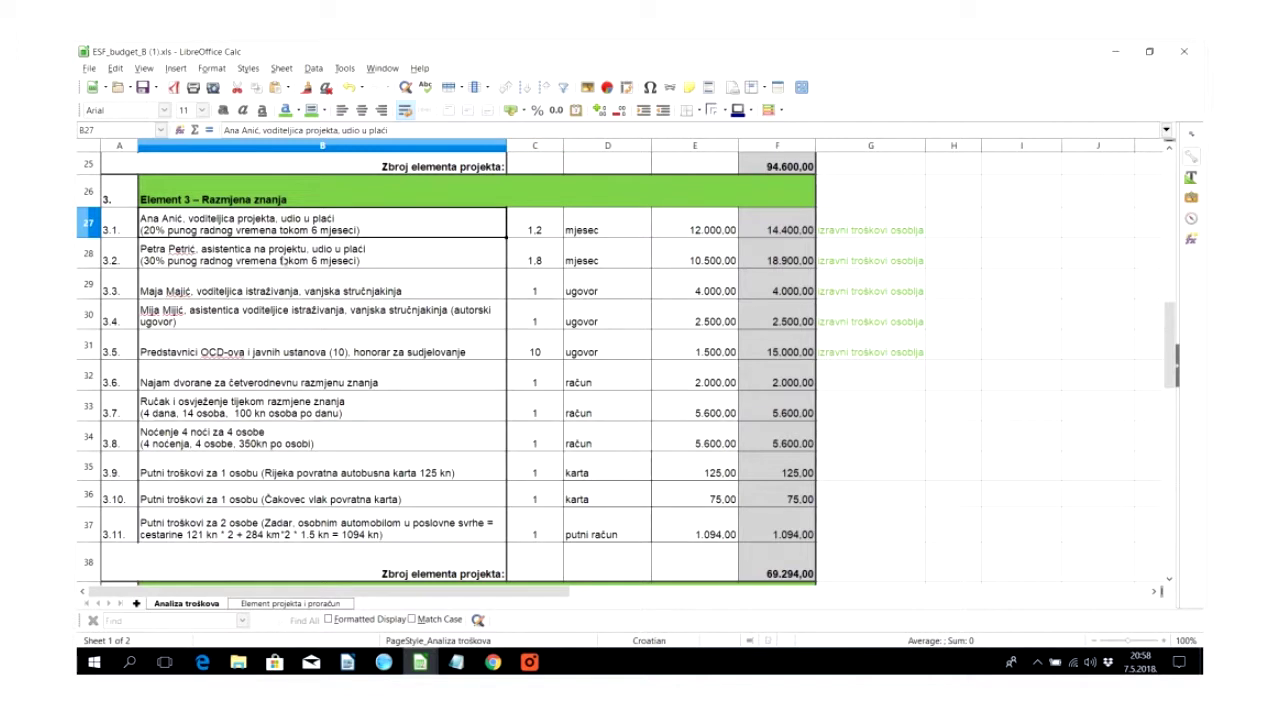
{"action": "left_click", "coordinate": [286, 260]}
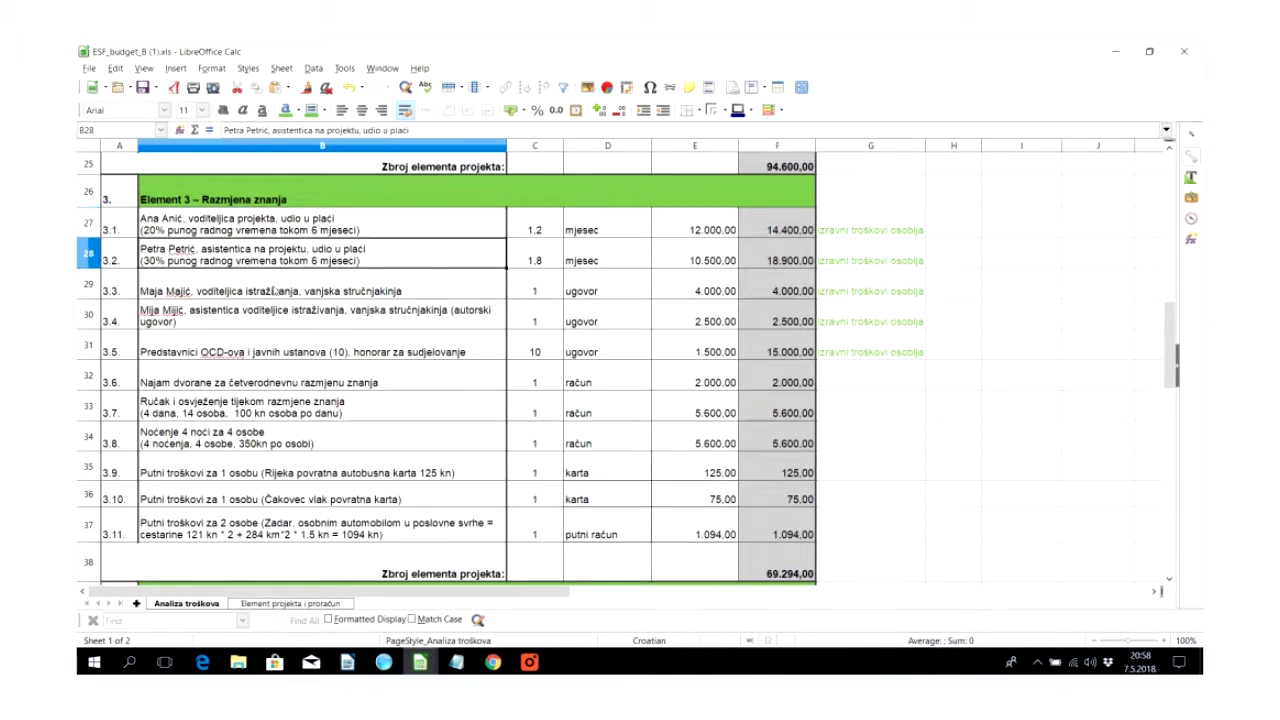
{"action": "left_click", "coordinate": [285, 350]}
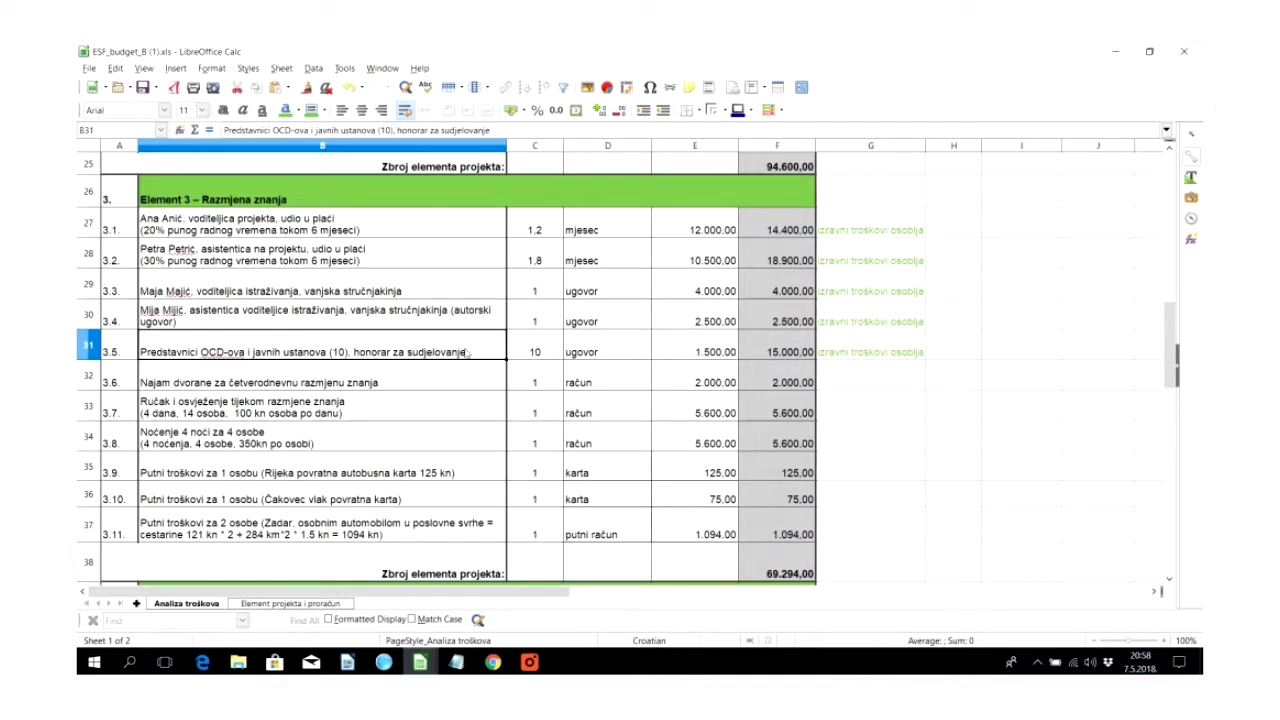
{"action": "left_click", "coordinate": [682, 352]}
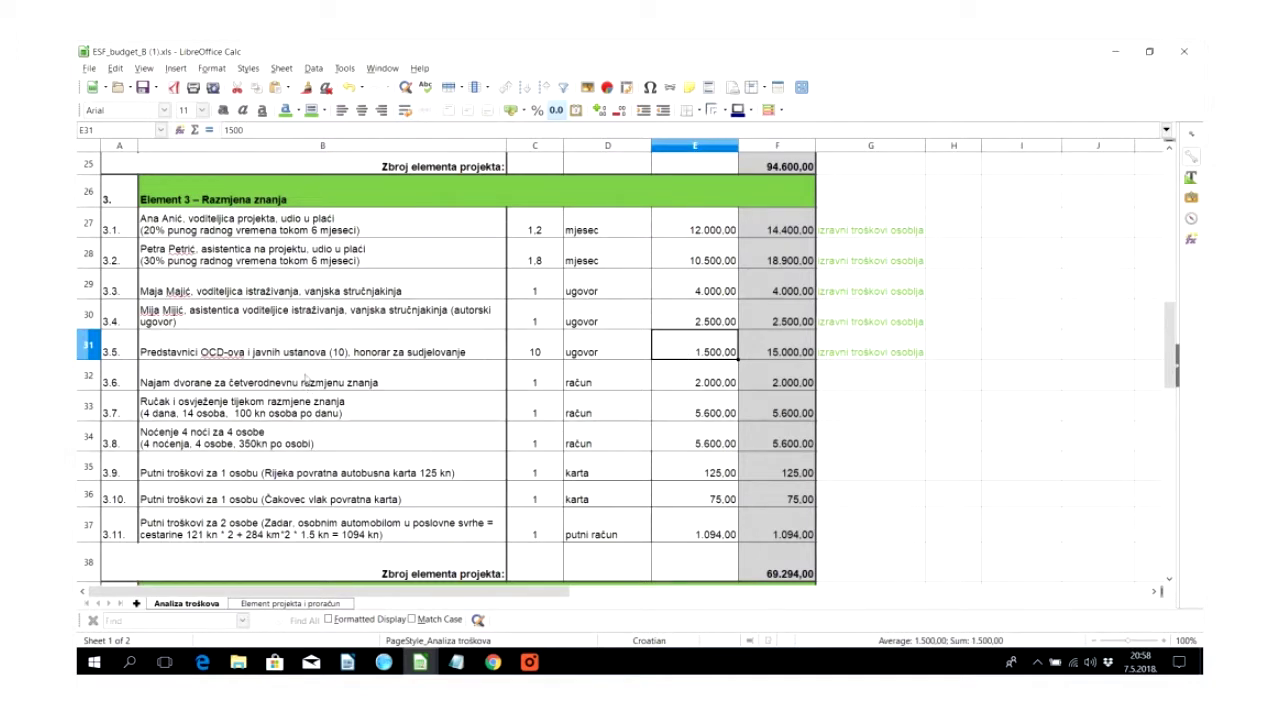
Step: Review items 3.6 to 3.8 of Element 3, covering hall rental, lunch and refreshments with their unit amount, and overnight stays
{"action": "left_click", "coordinate": [306, 378]}
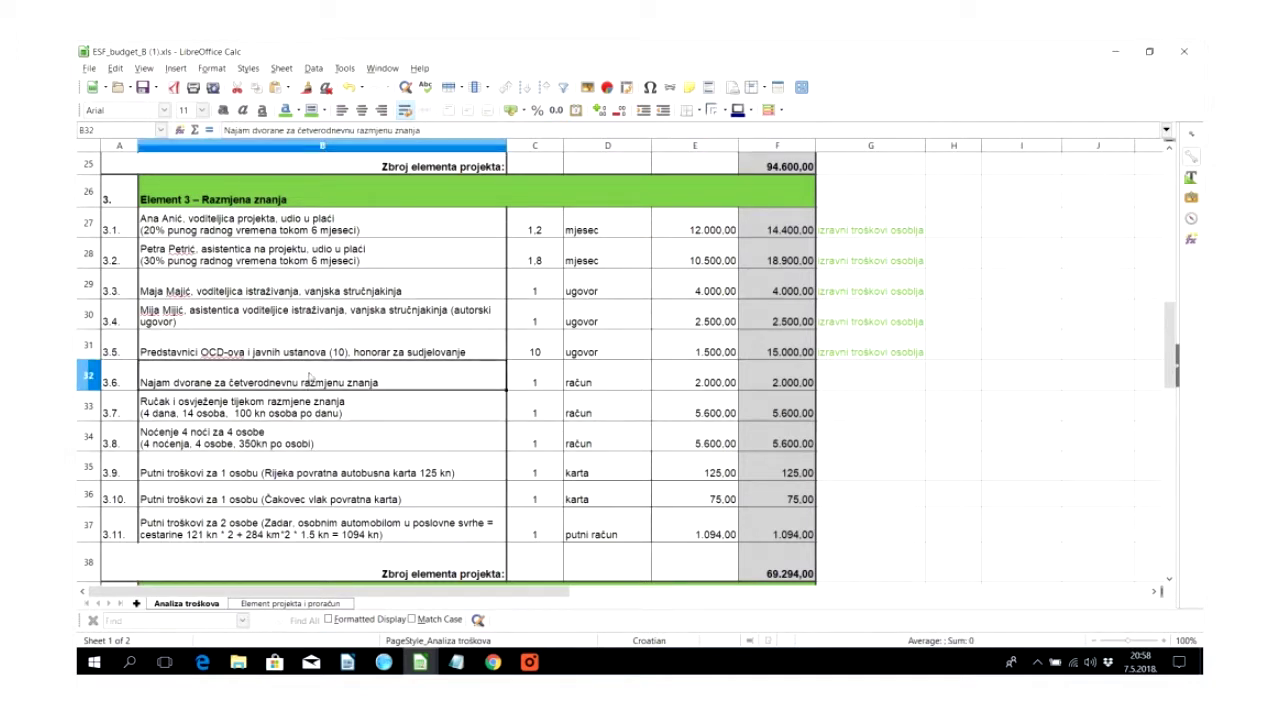
{"action": "left_click", "coordinate": [318, 417]}
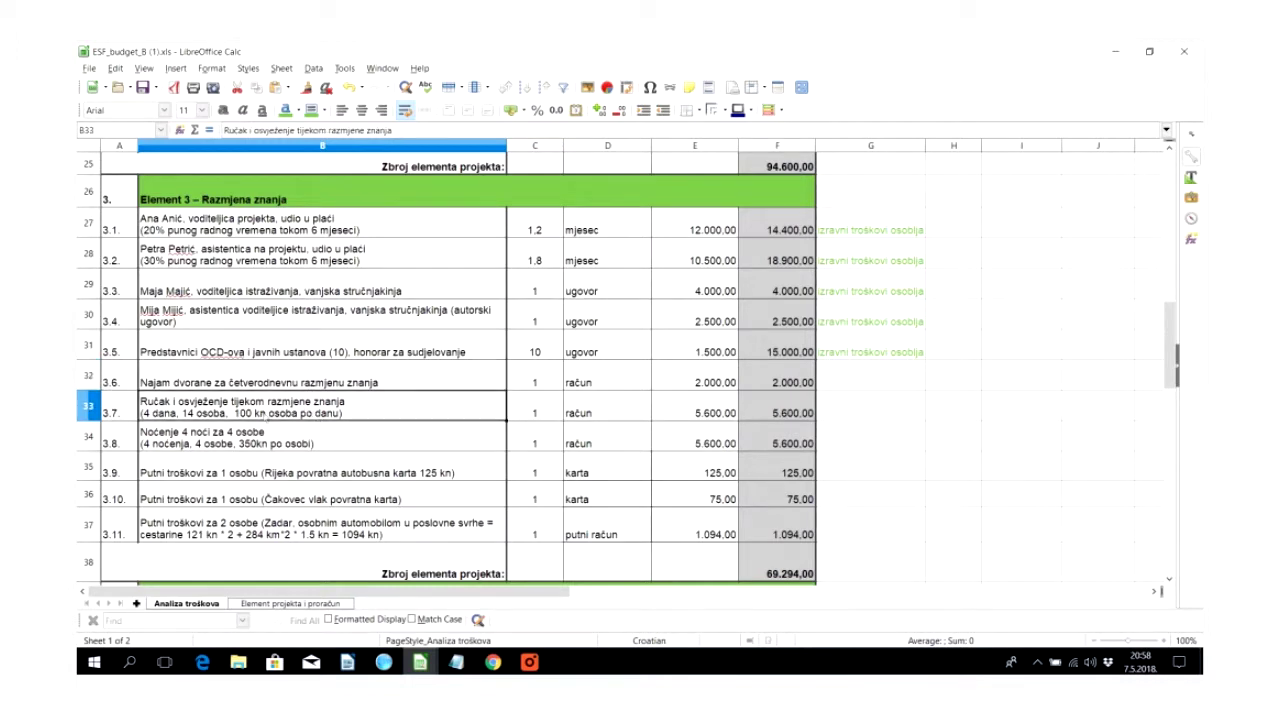
{"action": "left_click", "coordinate": [690, 405]}
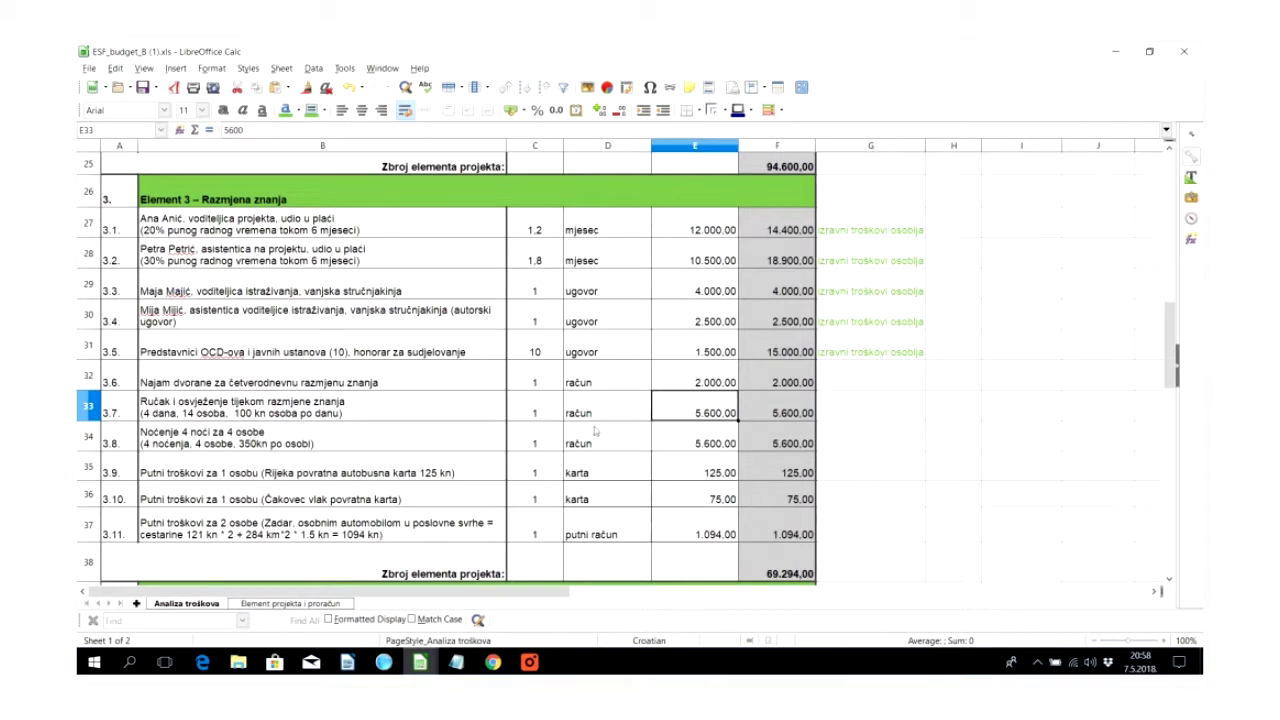
{"action": "left_click", "coordinate": [284, 441]}
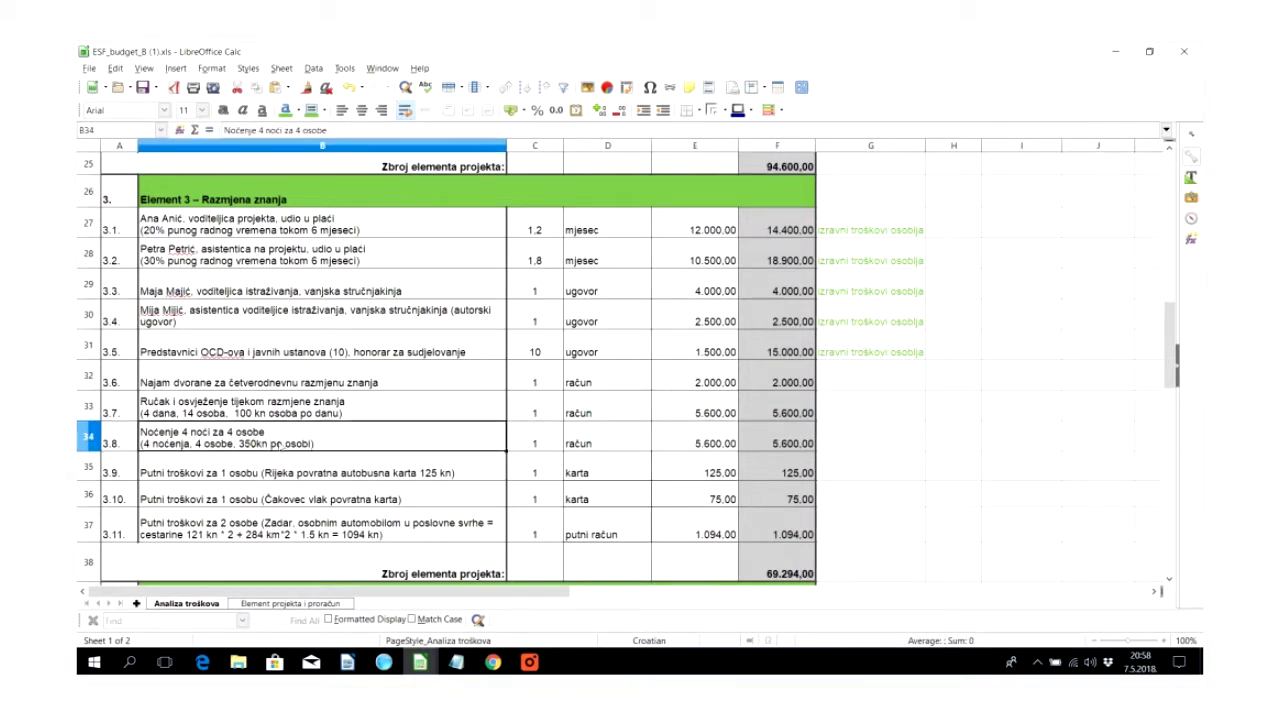
Step: Review travel cost items 3.9 to 3.11 of Element 3, including the unit amount of the car trip to Zadar
{"action": "left_click", "coordinate": [387, 477]}
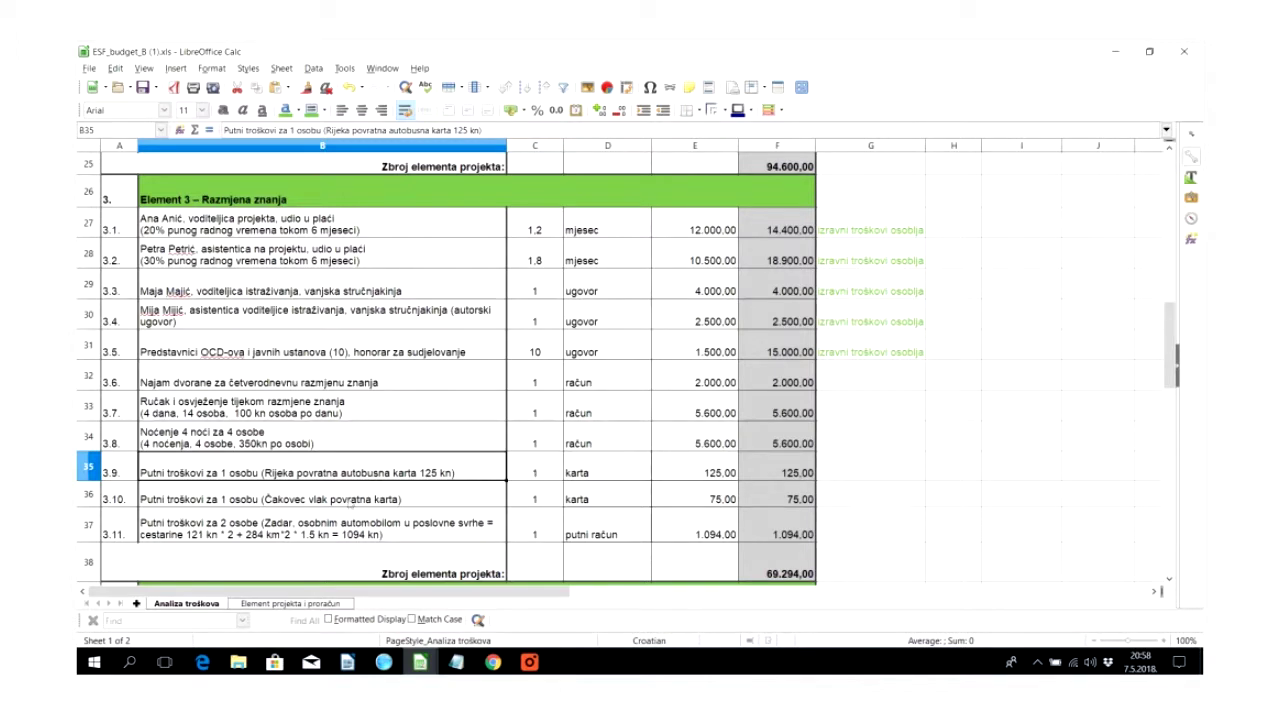
{"action": "left_click", "coordinate": [350, 504]}
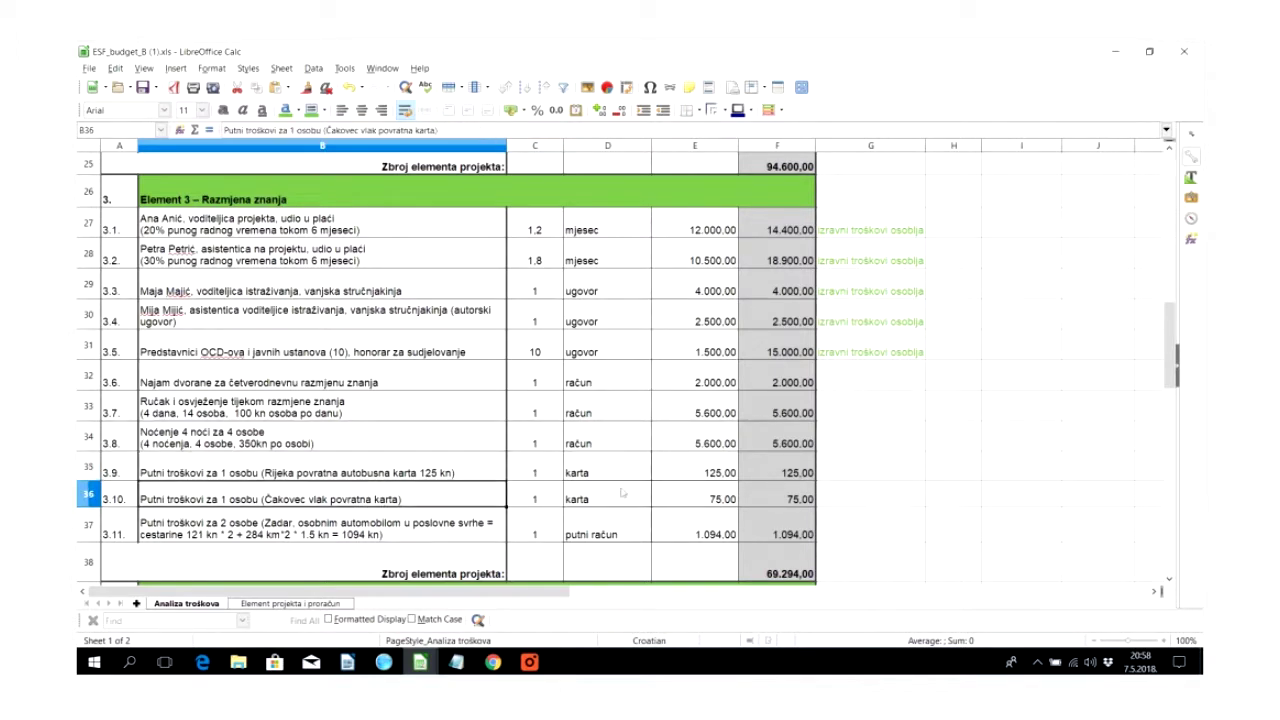
{"action": "left_click", "coordinate": [268, 527]}
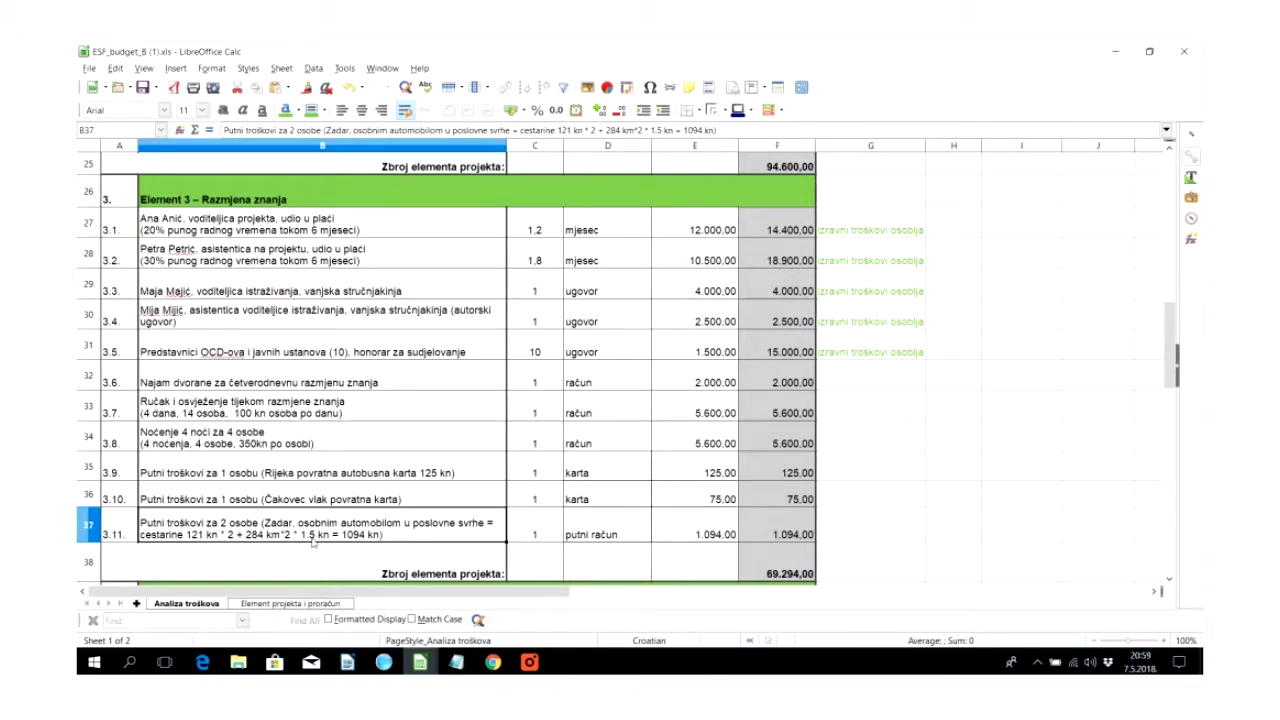
{"action": "left_click", "coordinate": [724, 540]}
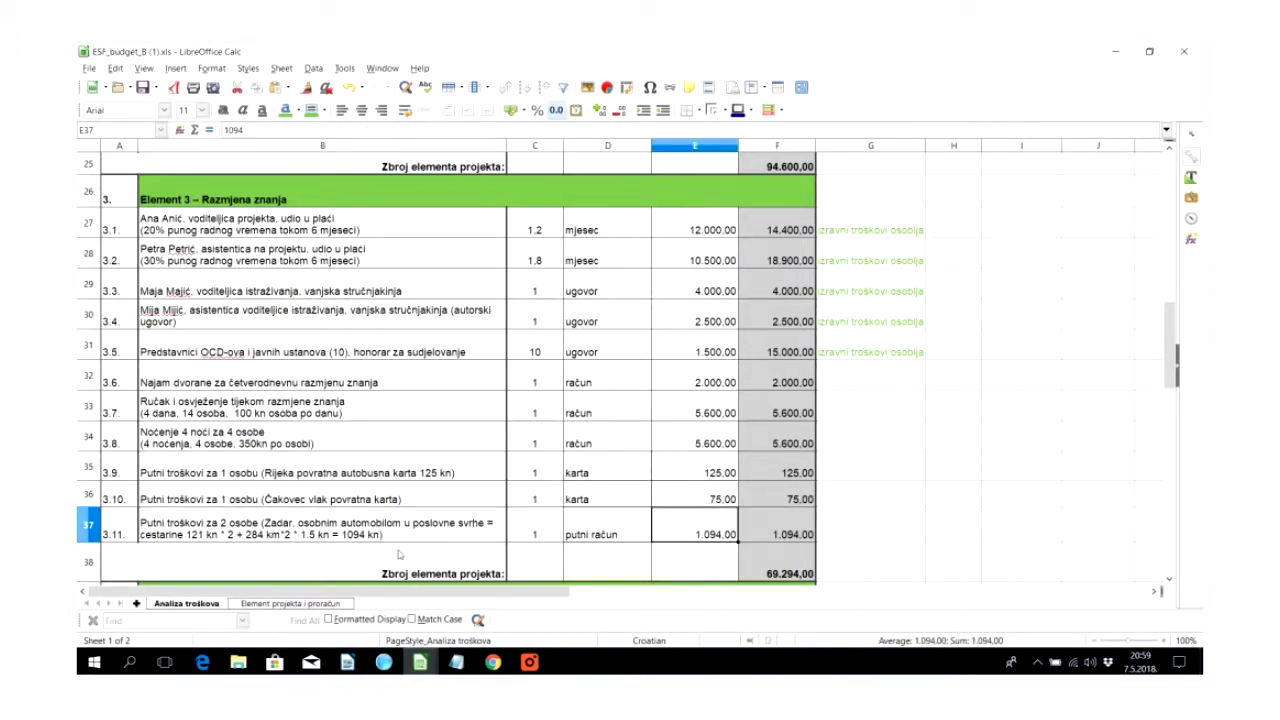
Step: Review the Promidžba i vidljivost element, including the direct staff cost labels in G40:G42 and the designer item V.3
{"action": "scroll", "coordinate": [400, 550], "scroll_direction": "down", "scroll_amount": 5}
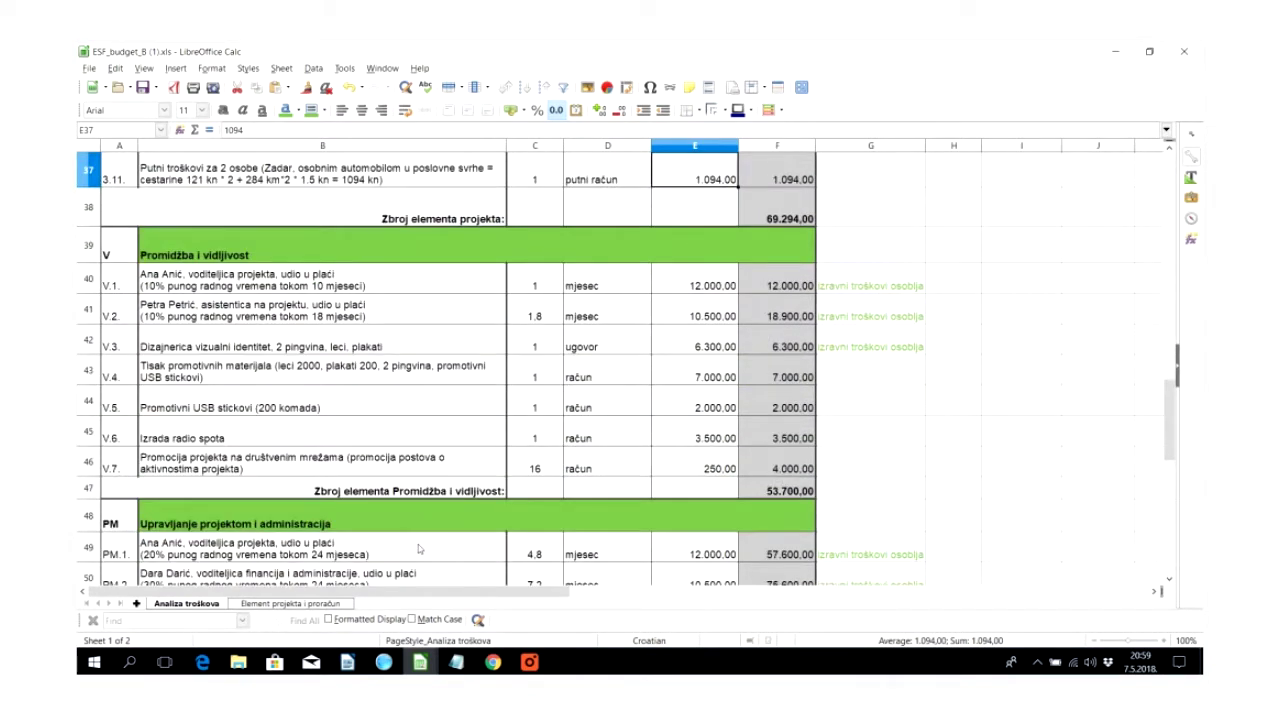
{"action": "left_click", "coordinate": [247, 221]}
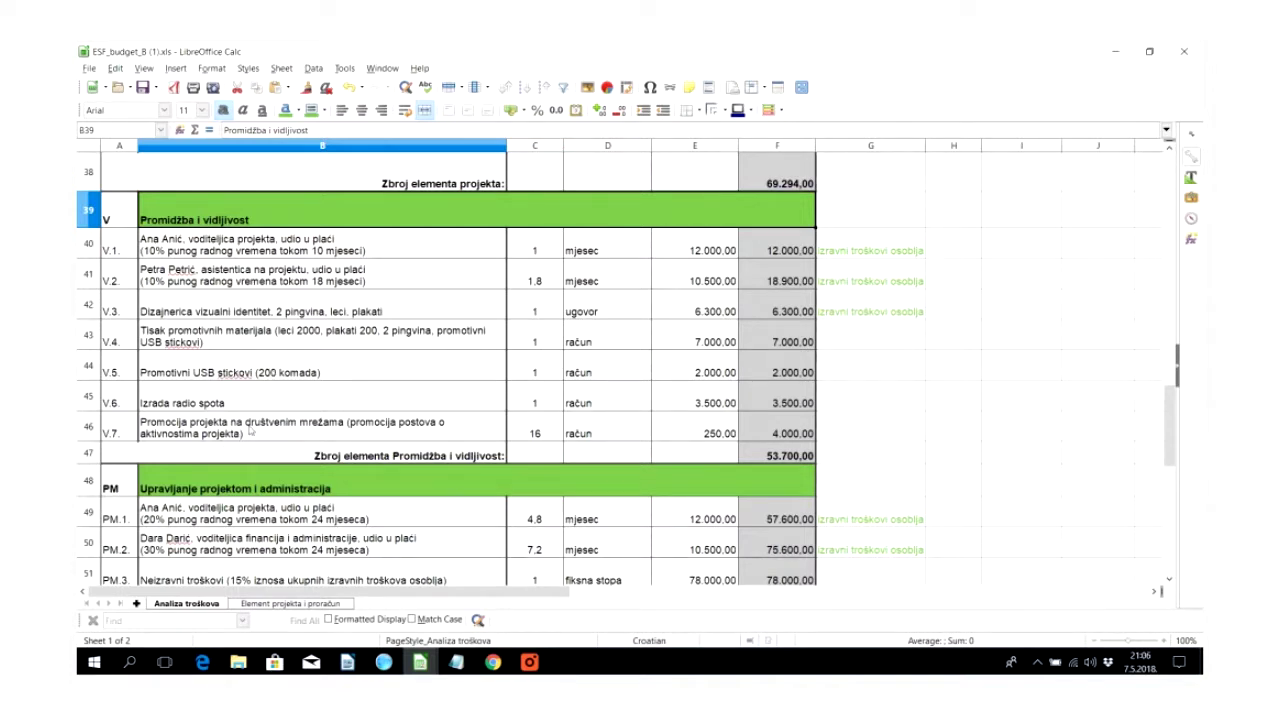
{"action": "left_click_drag", "start_coordinate": [836, 252], "coordinate": [880, 316]}
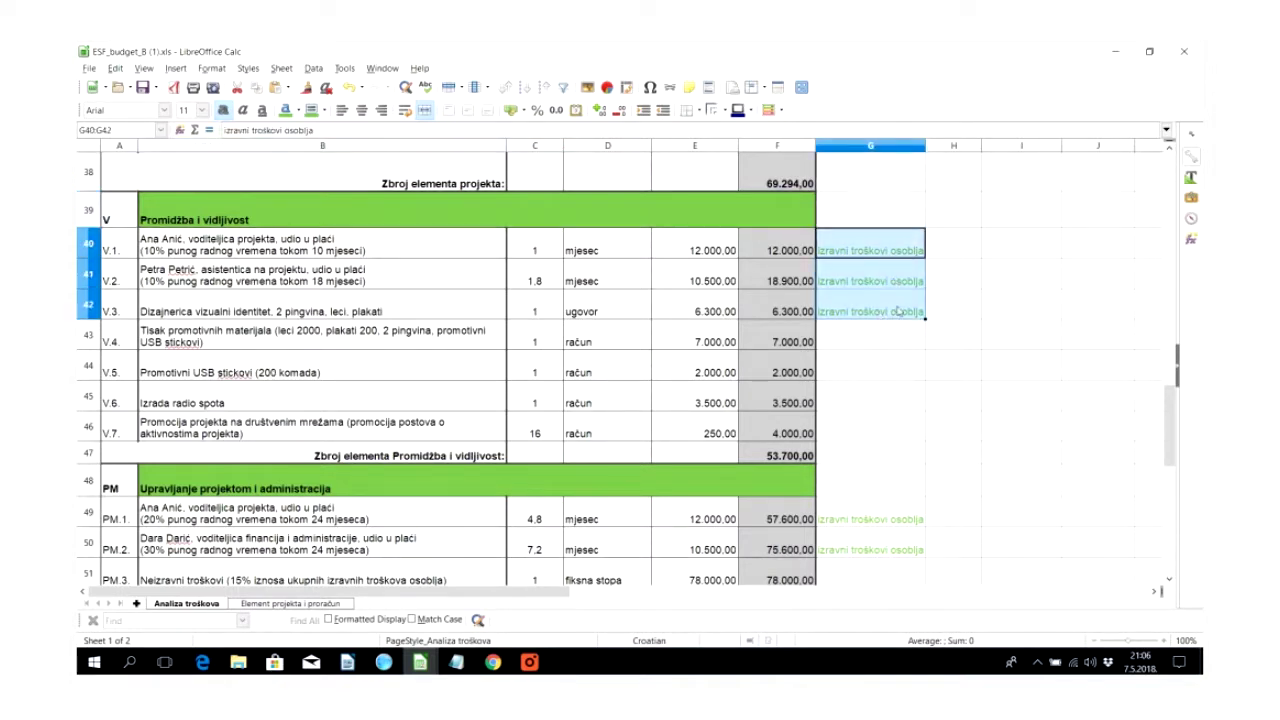
{"action": "left_click", "coordinate": [466, 314]}
{"action": "scroll", "coordinate": [430, 337], "scroll_direction": "down", "scroll_amount": 1}
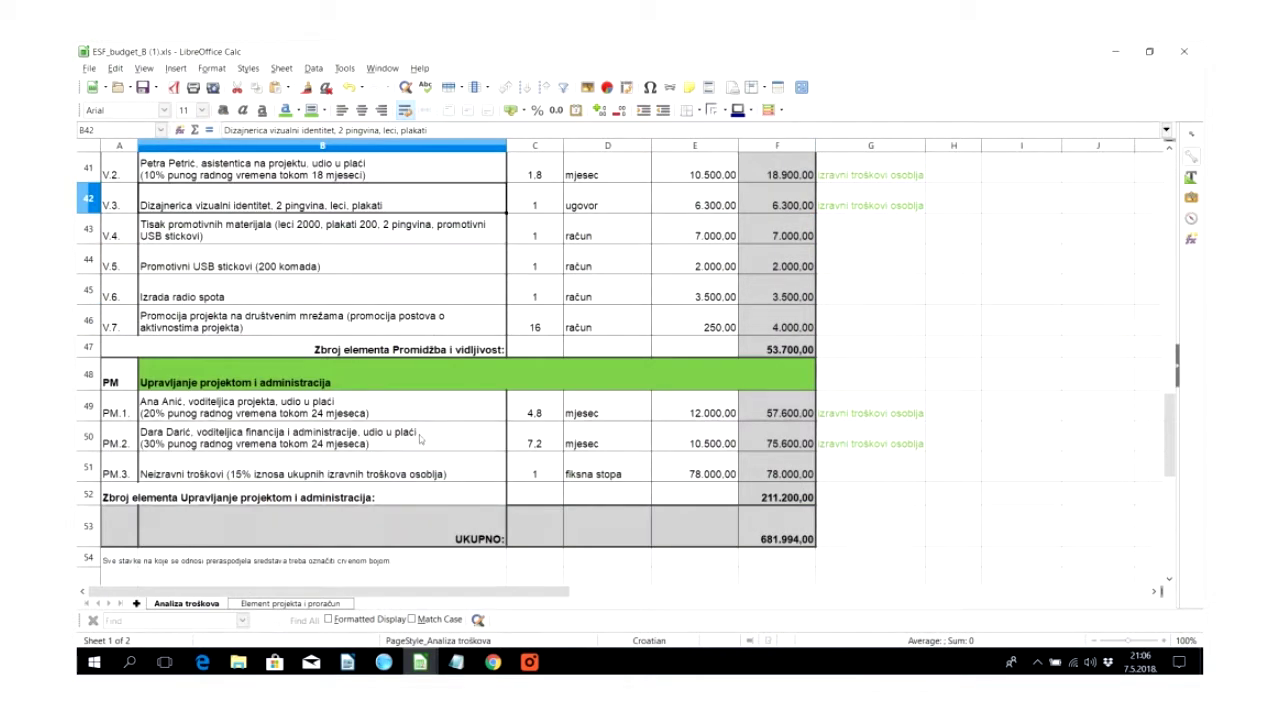
{"action": "scroll", "coordinate": [420, 437], "scroll_direction": "up", "scroll_amount": 1}
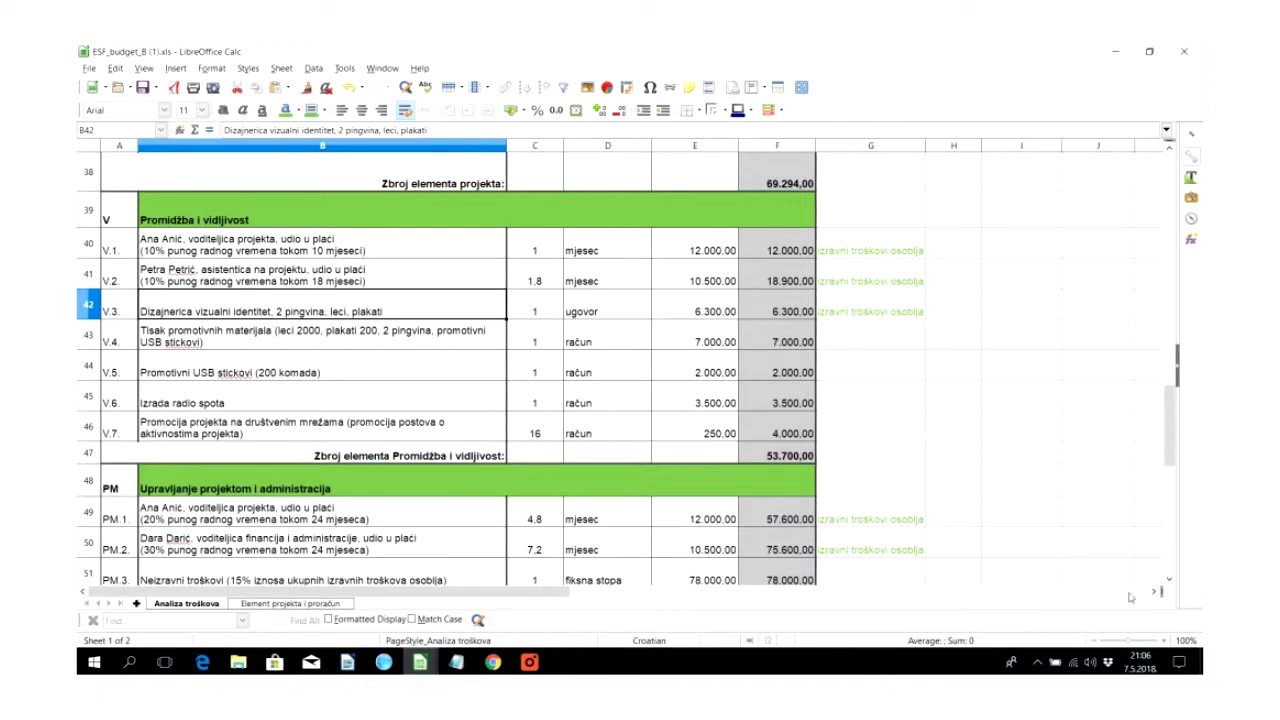
Step: Review the Upravljanje projektom i administracija element, including project manager item PM.1 and indirect costs item PM.3
{"action": "left_click", "coordinate": [1169, 579]}
{"action": "left_click", "coordinate": [1169, 580]}
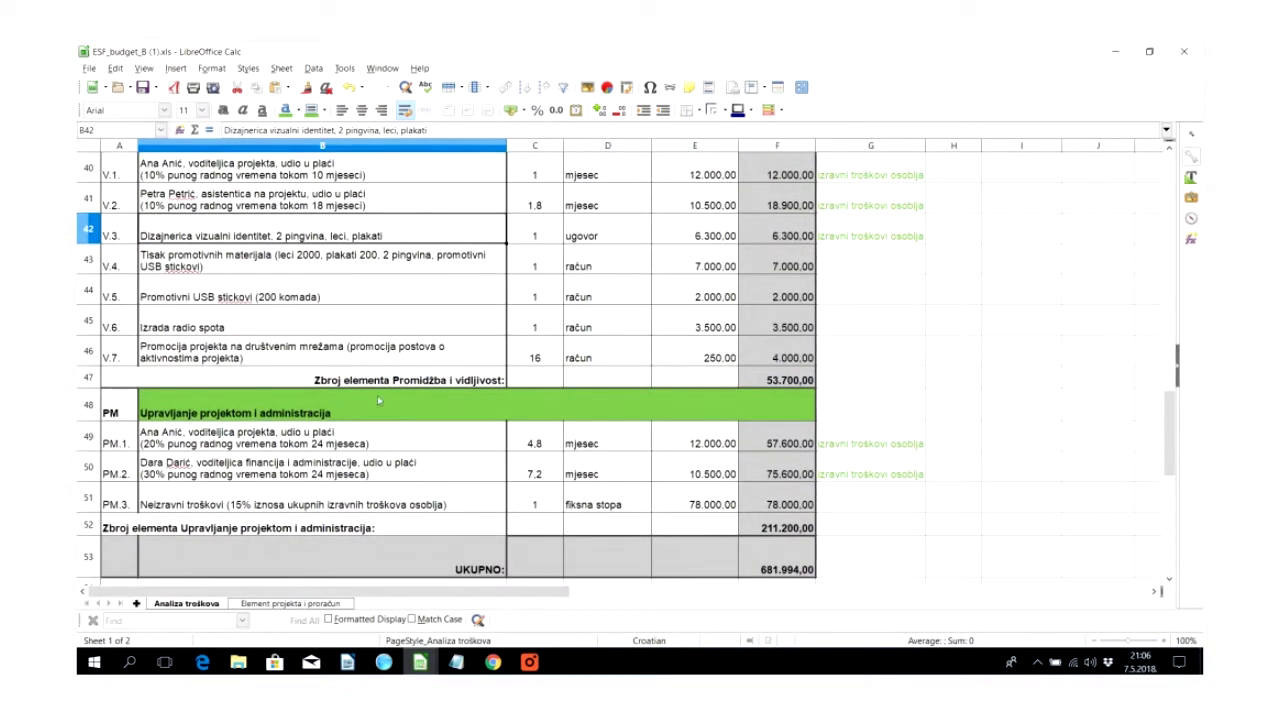
{"action": "left_click", "coordinate": [190, 413]}
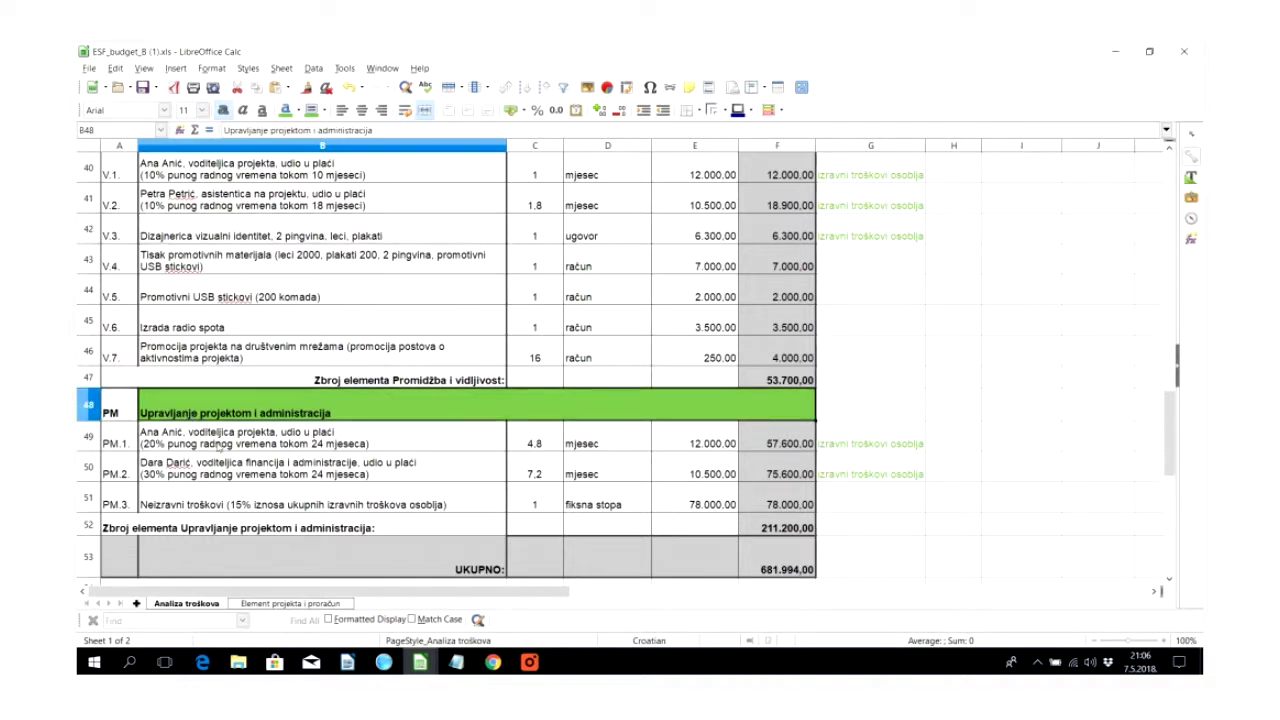
{"action": "left_click", "coordinate": [218, 446]}
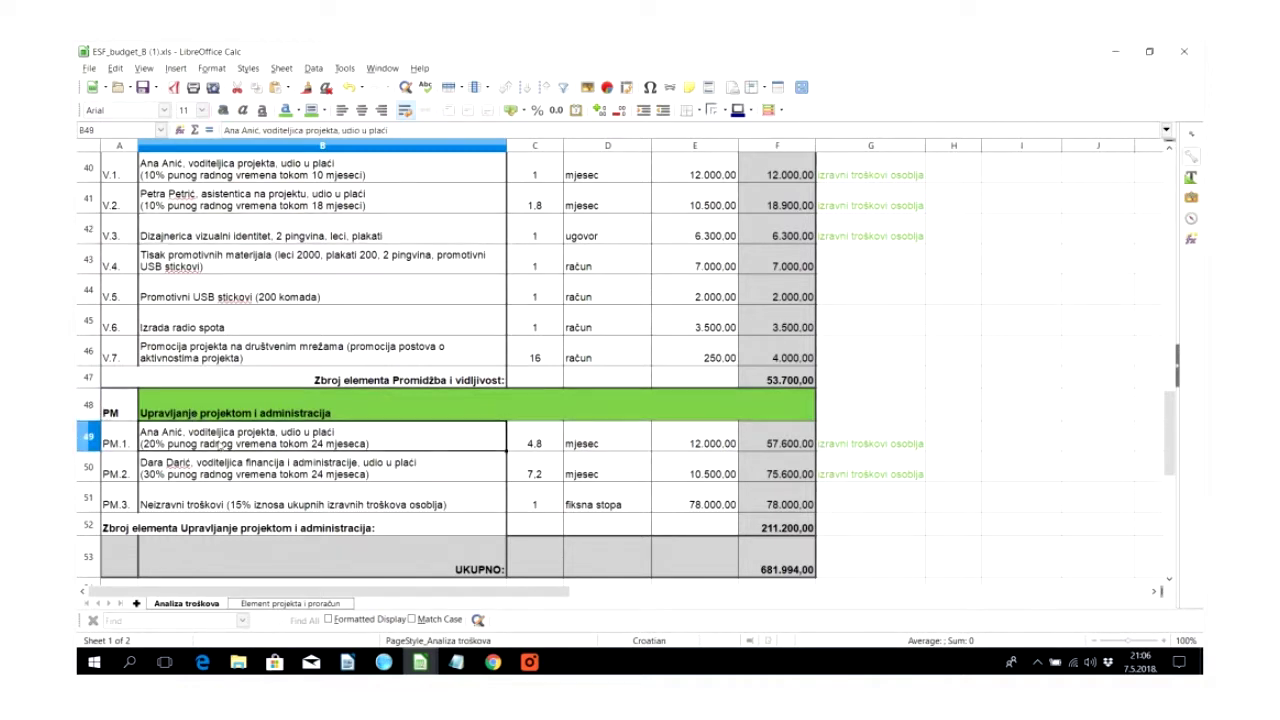
{"action": "left_click", "coordinate": [334, 503]}
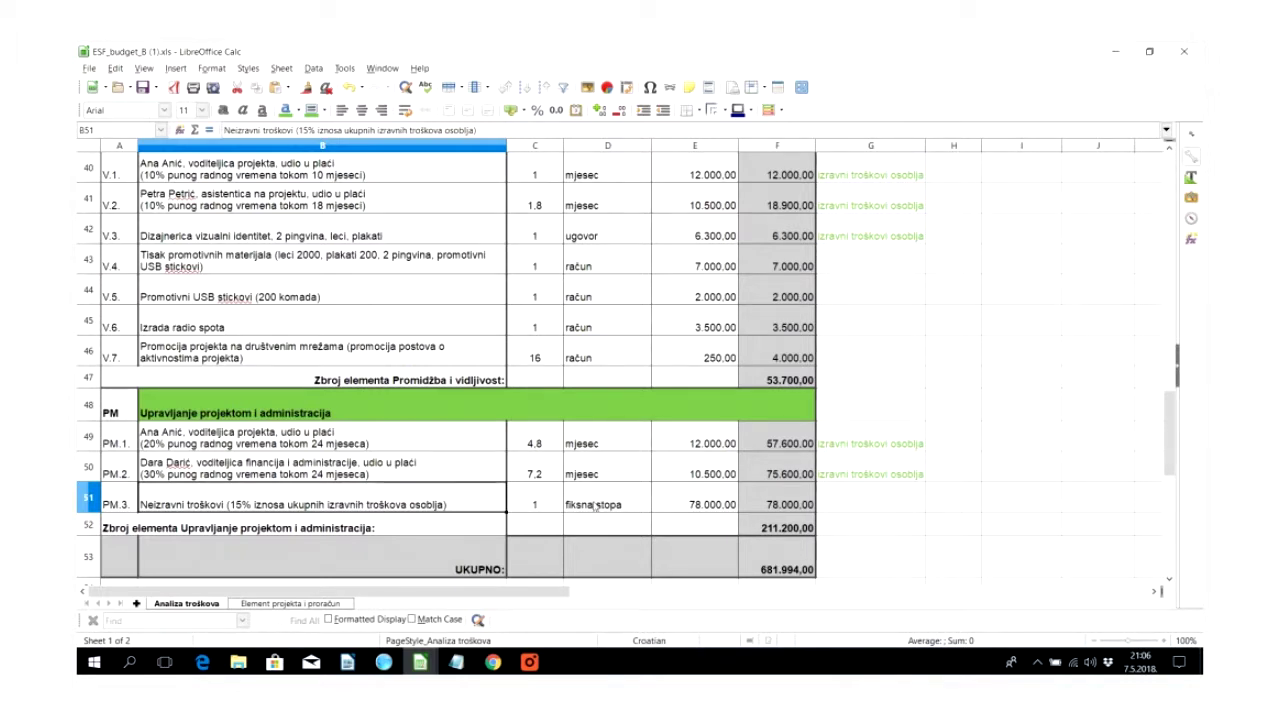
Step: Examine the formula in E51 that calculates indirect costs as 15% of the direct staff costs, leaving it unedited
{"action": "left_click", "coordinate": [684, 503]}
{"action": "double_click", "coordinate": [684, 503]}
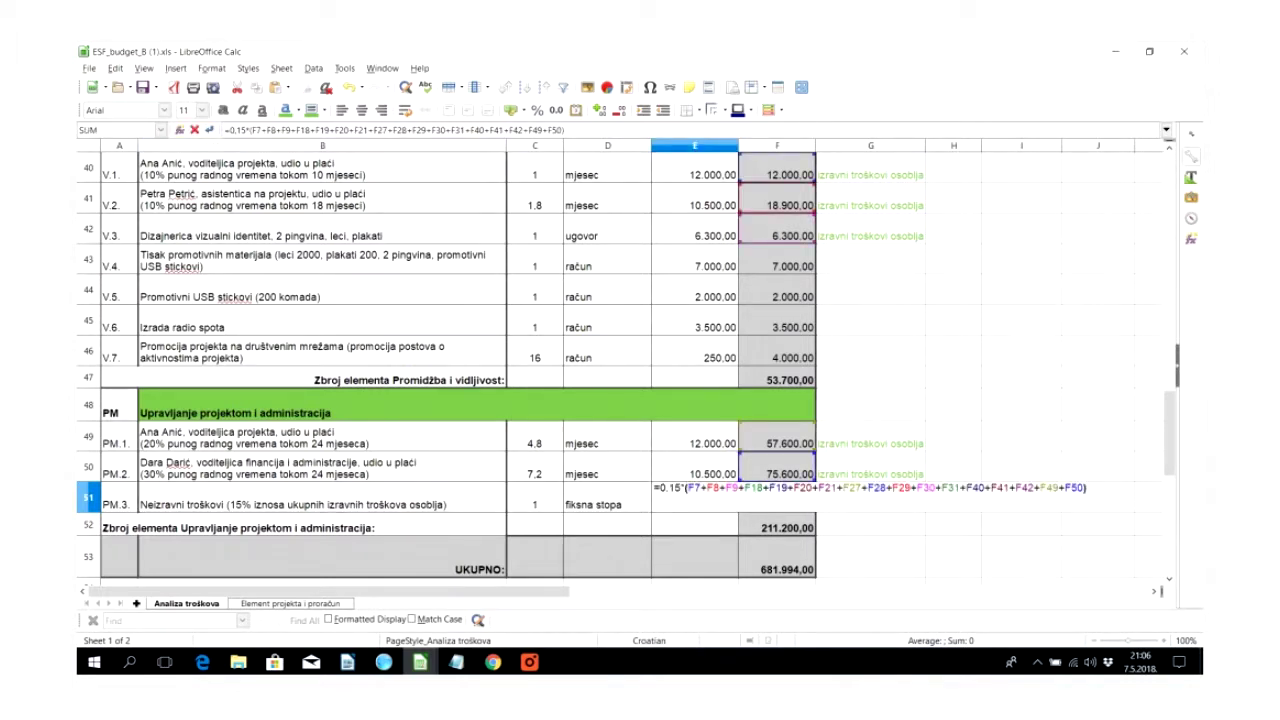
{"action": "left_click_drag", "start_coordinate": [660, 488], "coordinate": [682, 488]}
{"action": "left_click", "coordinate": [682, 488]}
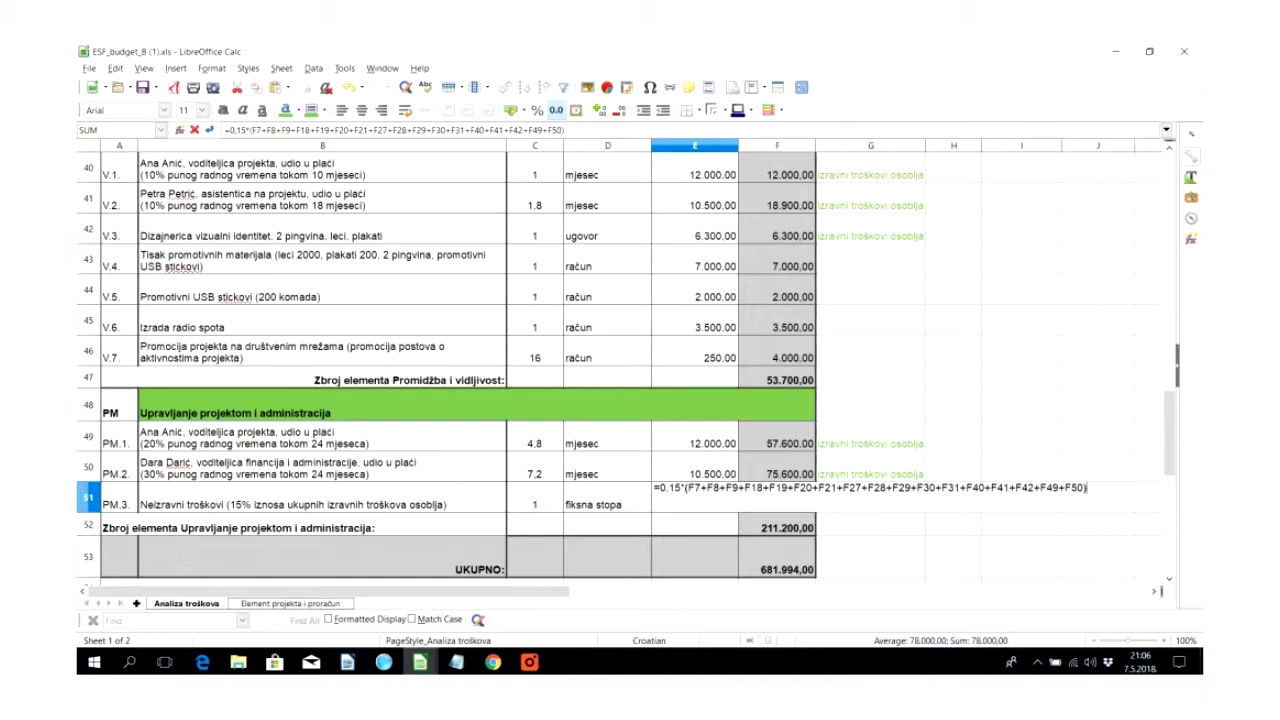
{"action": "key", "text": "Return"}
{"action": "key", "text": "Up"}
{"action": "key", "text": "F2"}
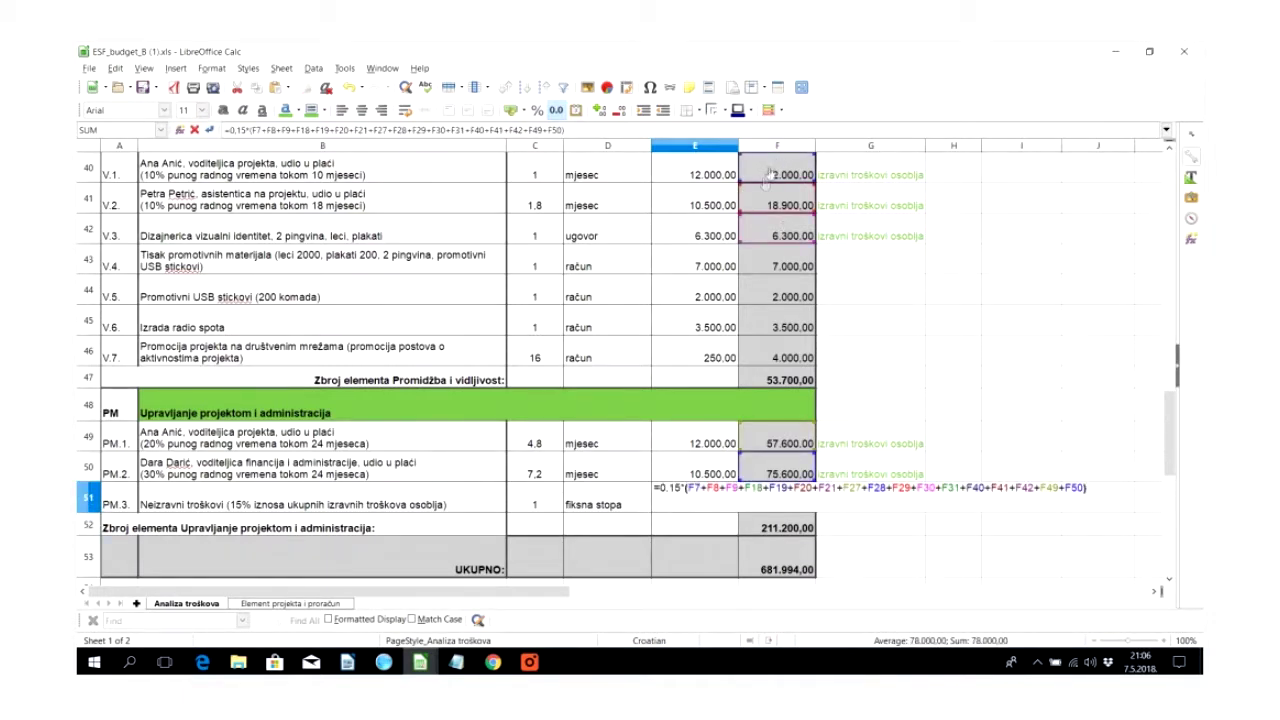
{"action": "key", "text": "Return"}
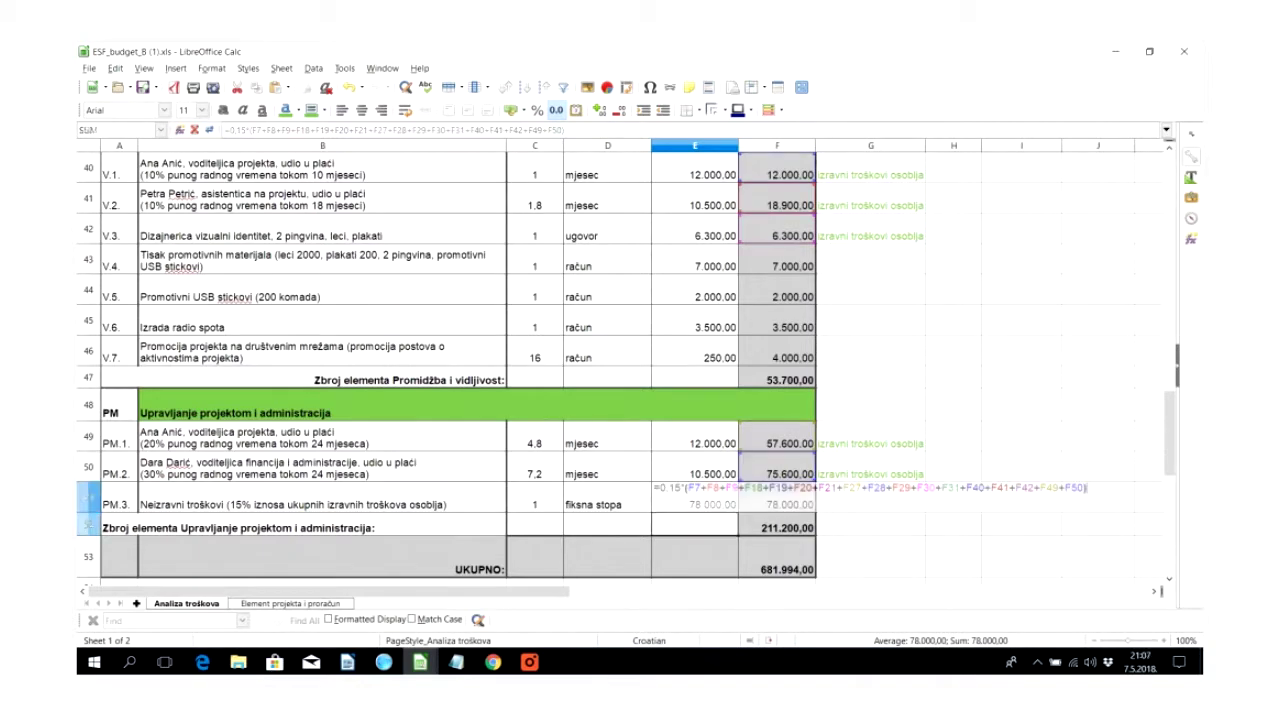